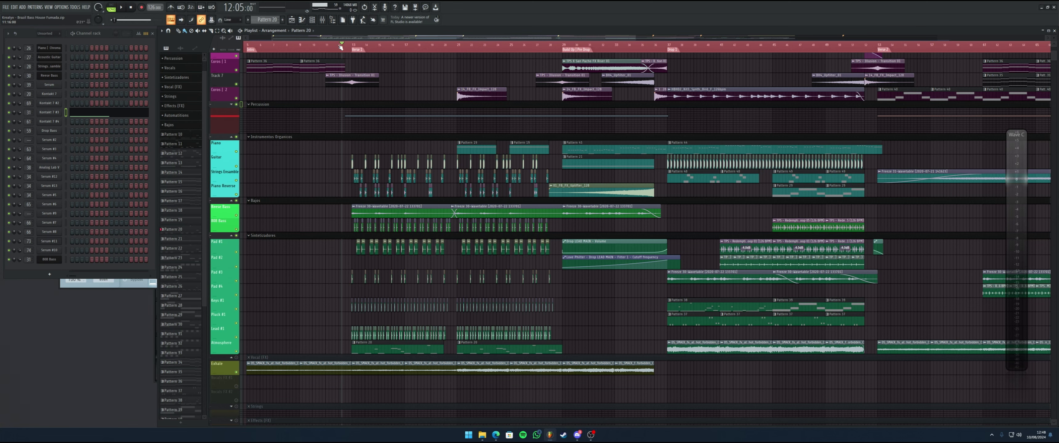
# Step: Play the arrangement from bar 12 to hear the full mix
pyautogui.moveTo(340, 48); pyautogui.dragTo(339, 47)
pyautogui.press('space')
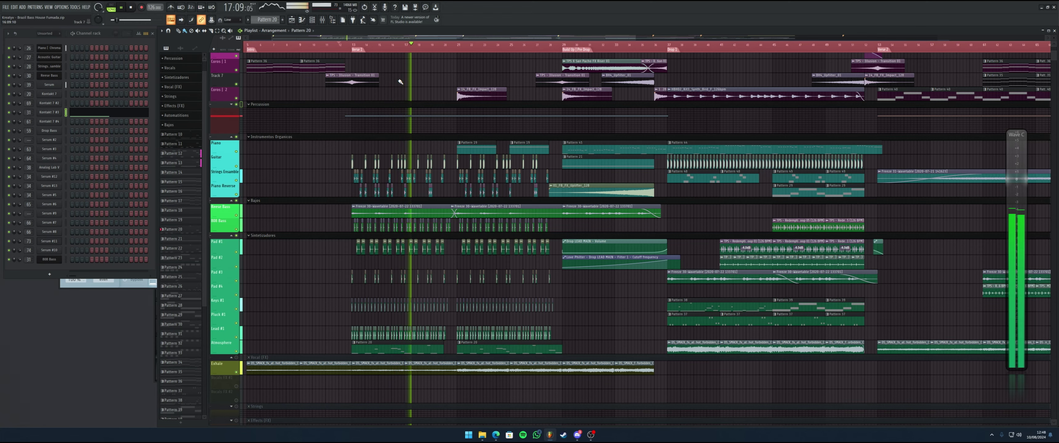
pyautogui.press('space')
# Step: Mute the hi-hat loop track inside the Percussion group, collapse the group and play the arrangement from bar 12
pyautogui.click(232, 106)
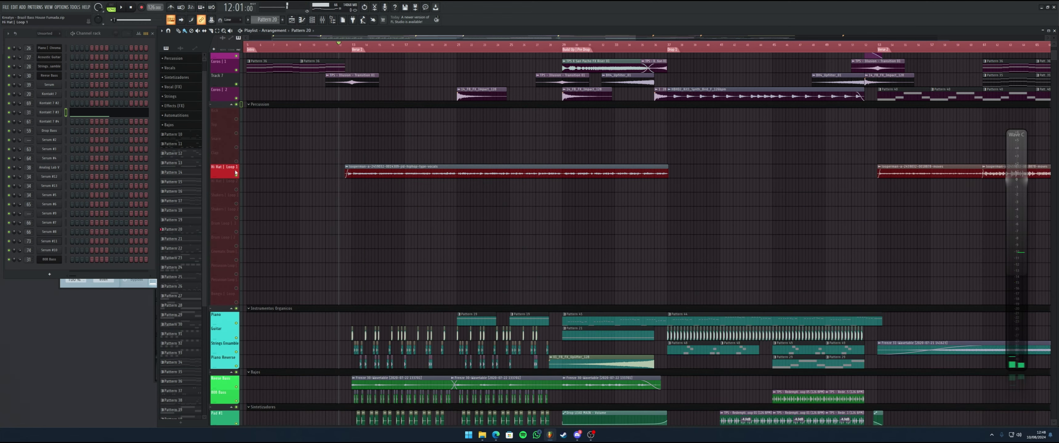
pyautogui.click(231, 105)
pyautogui.press('space')
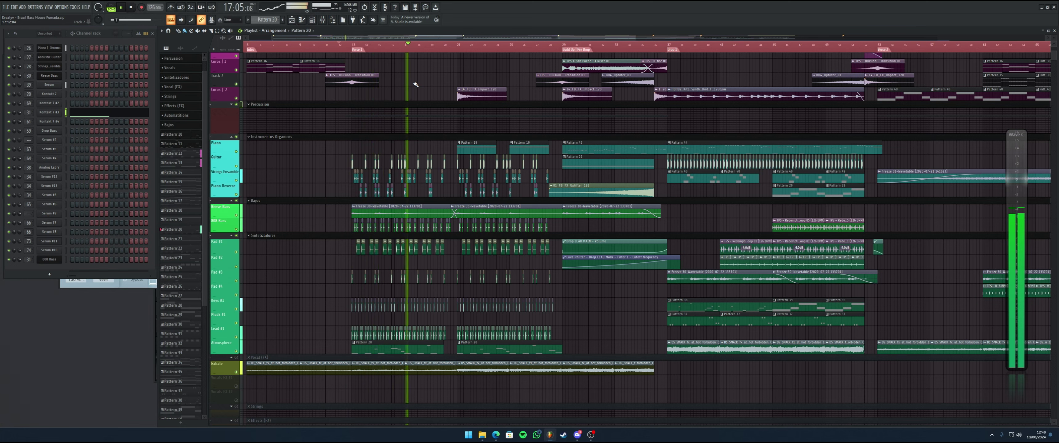
pyautogui.press('space')
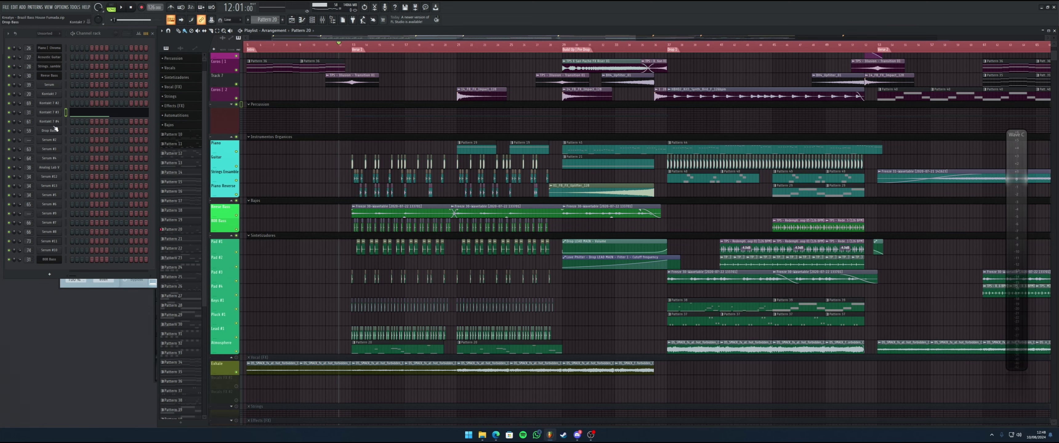
# Step: Examine the Kontakt bass channel's Monolith instrument and its mixer insert effects, and close the open windows
pyautogui.click(49, 113)
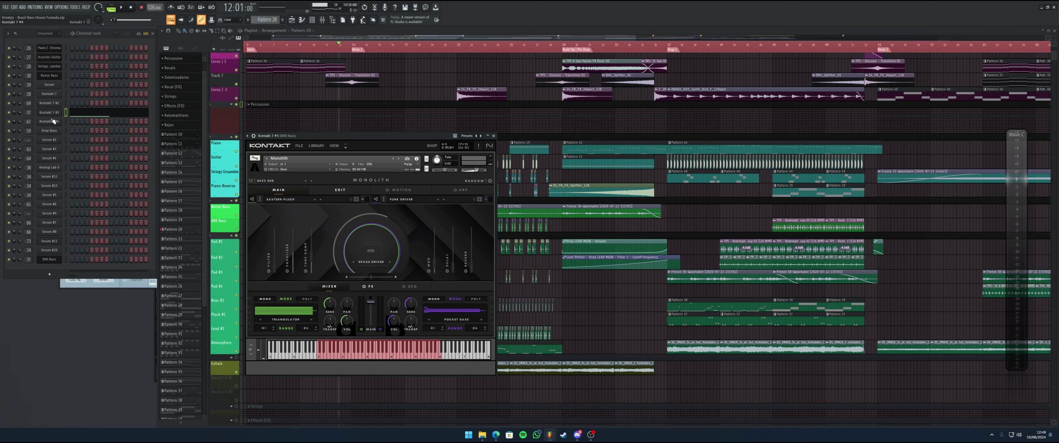
pyautogui.click(322, 23)
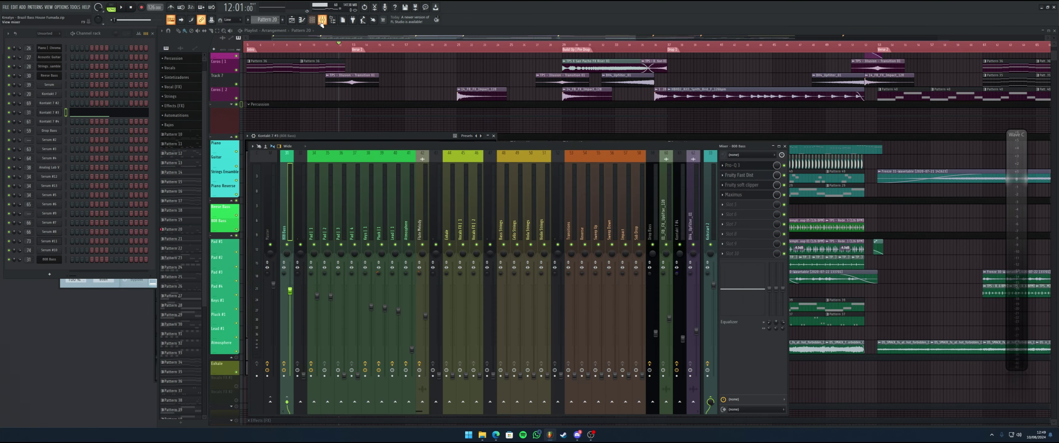
pyautogui.scroll(-5, 498, 210)
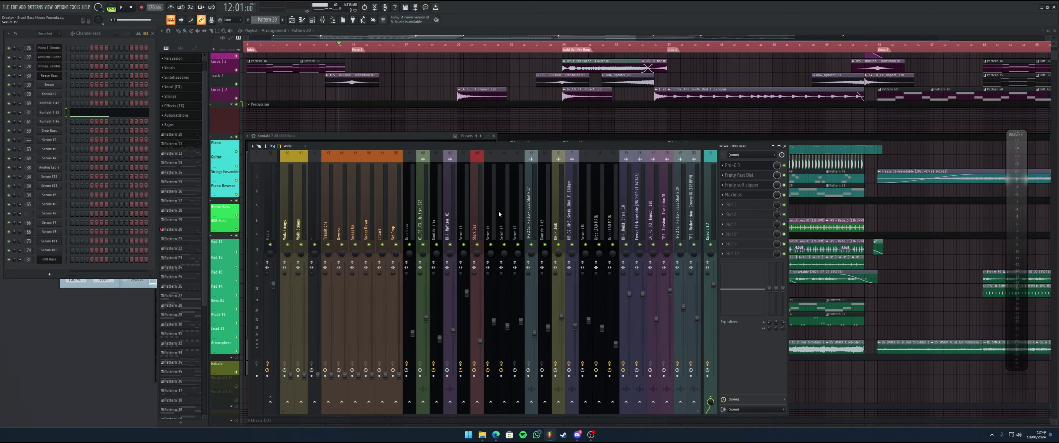
pyautogui.scroll(2, 499, 210)
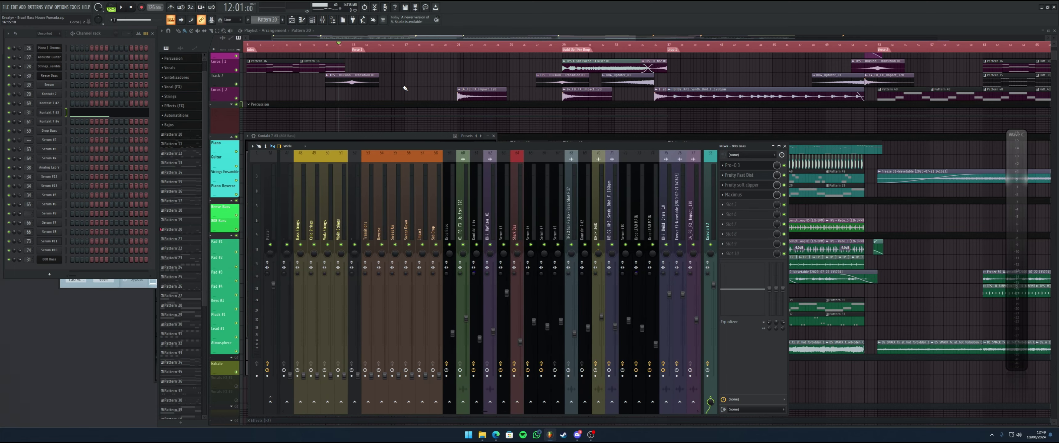
pyautogui.press('F12')
# Step: Clone the Kontakt bass channel and copy the notes from the original channel
pyautogui.rightClick(52, 113)
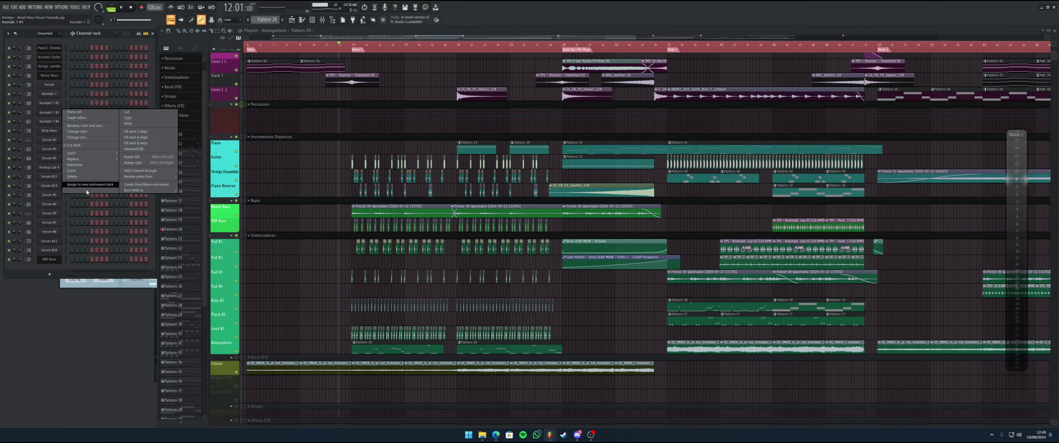
pyautogui.click(82, 171)
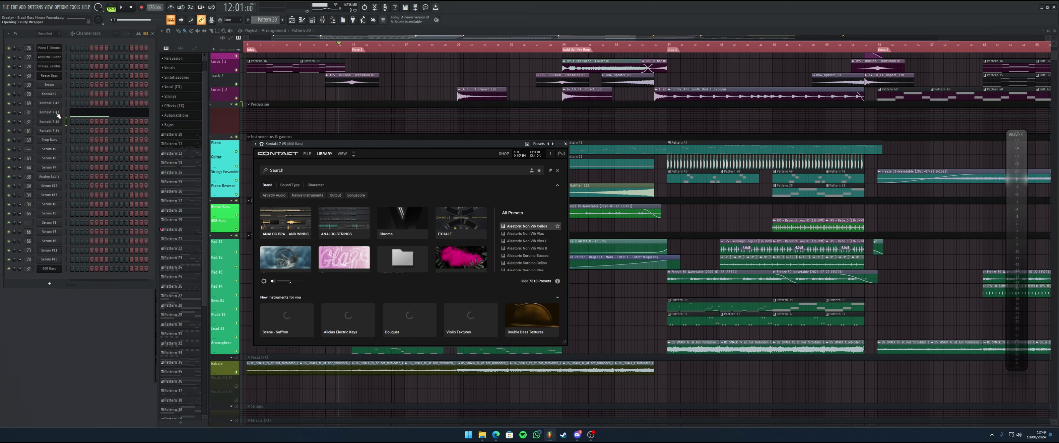
pyautogui.rightClick(63, 111)
pyautogui.click(158, 118)
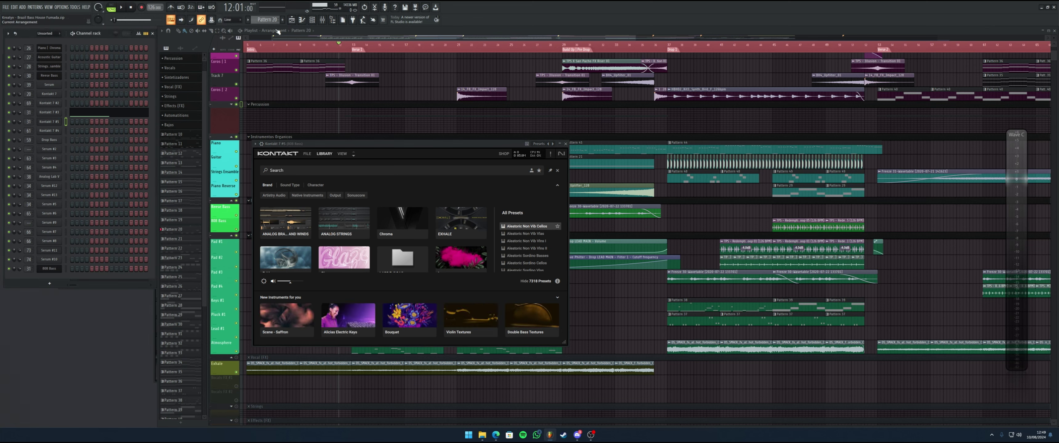
# Step: Switch to the empty Pattern 59 and paste the copied bass notes into the cloned Kontakt channel
pyautogui.scroll(19, 270, 21)
pyautogui.scroll(18, 270, 21)
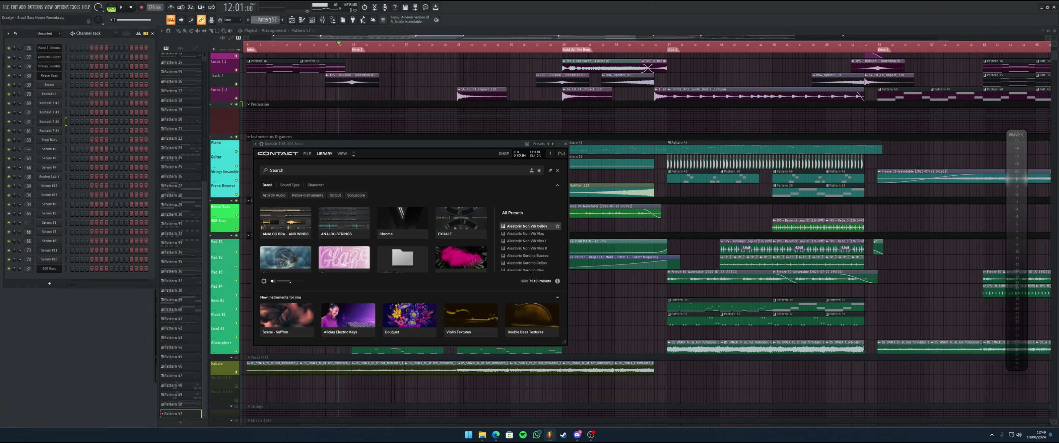
pyautogui.rightClick(61, 121)
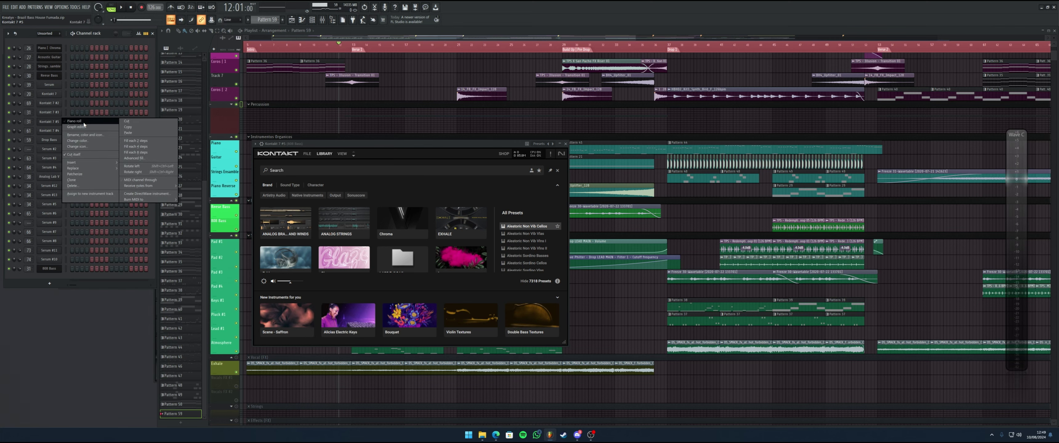
pyautogui.click(83, 121)
pyautogui.rightClick(56, 123)
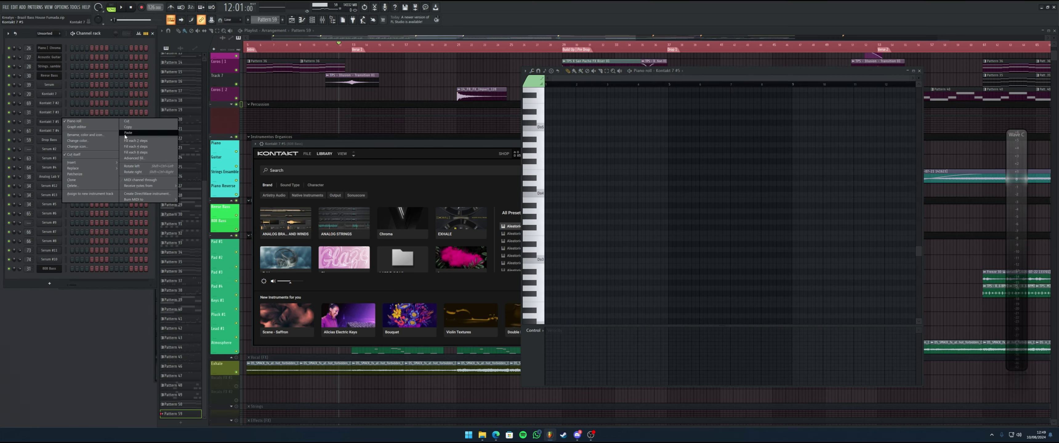
pyautogui.click(95, 135)
# Step: Place two shortened Pattern 59 clips on the Atmosphere track in the playlist, replacing the existing clips there
pyautogui.click(358, 351)
pyautogui.click(357, 352)
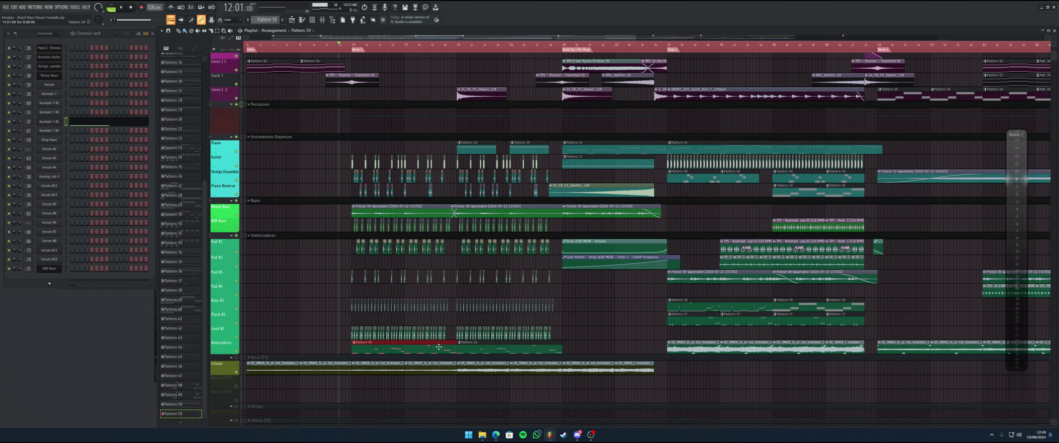
pyautogui.moveTo(456, 342); pyautogui.dragTo(439, 341)
pyautogui.rightClick(493, 349)
pyautogui.click(459, 348)
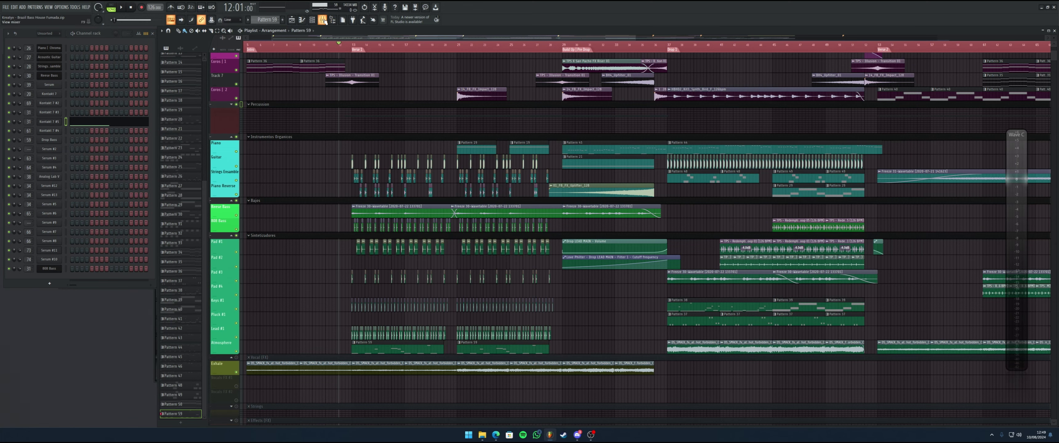
# Step: Route the cloned Kontakt channel to an empty mixer insert of its own
pyautogui.click(47, 122)
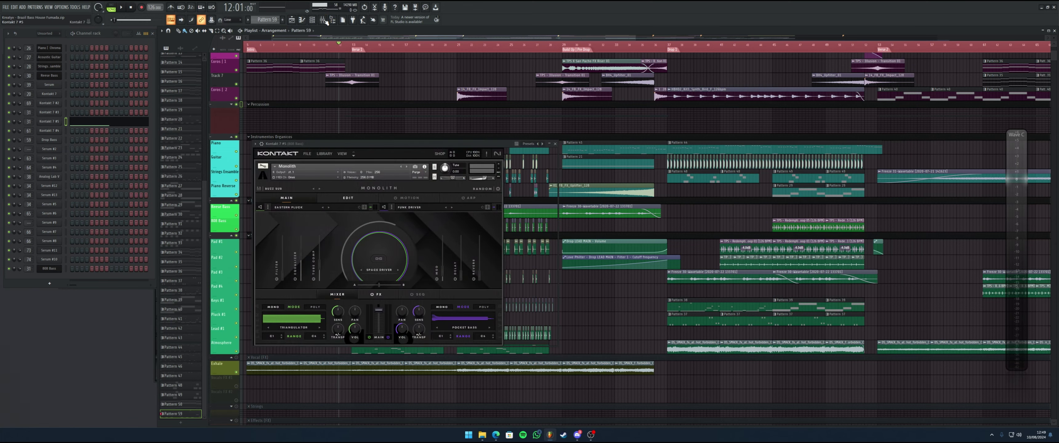
pyautogui.press('F9')
pyautogui.hotkey('ctrl', 'l')
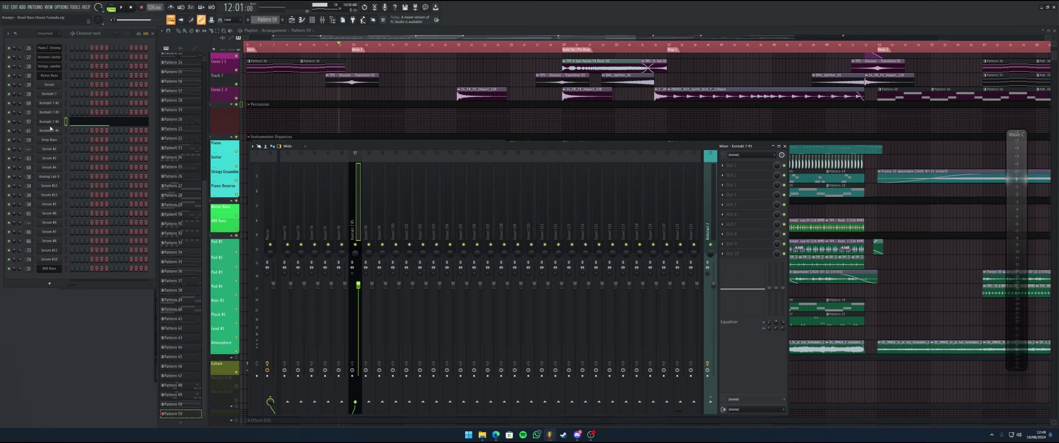
# Step: Load FabFilter Pro-Q 3 in the first effect slot of the cloned bass insert and position its window over the mixer
pyautogui.click(732, 165)
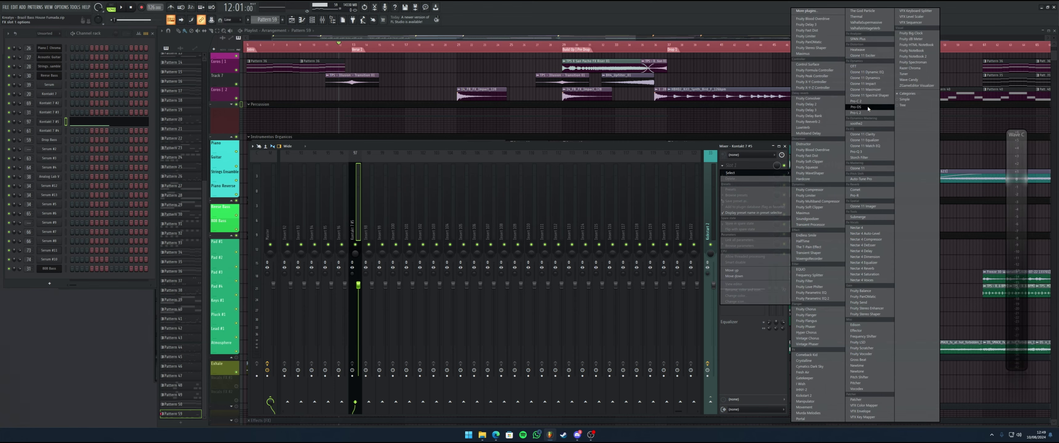
pyautogui.click(869, 152)
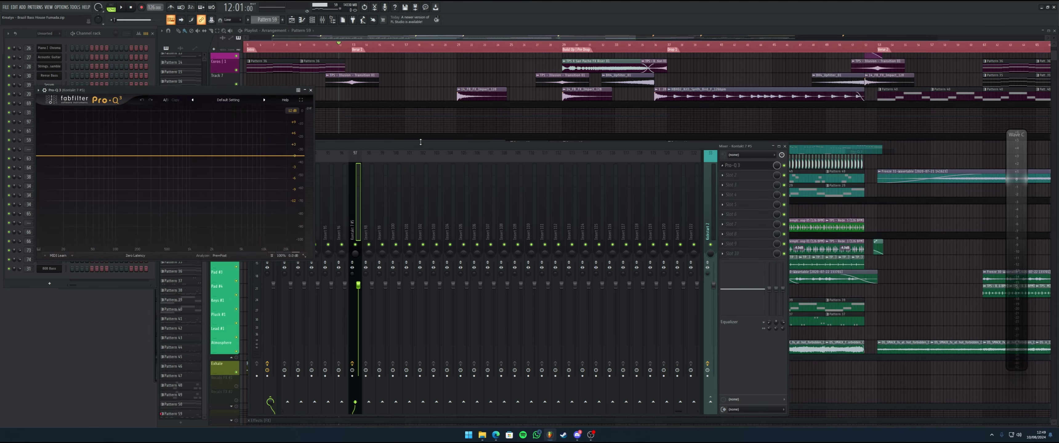
pyautogui.moveTo(193, 91); pyautogui.dragTo(399, 63)
pyautogui.click(731, 175)
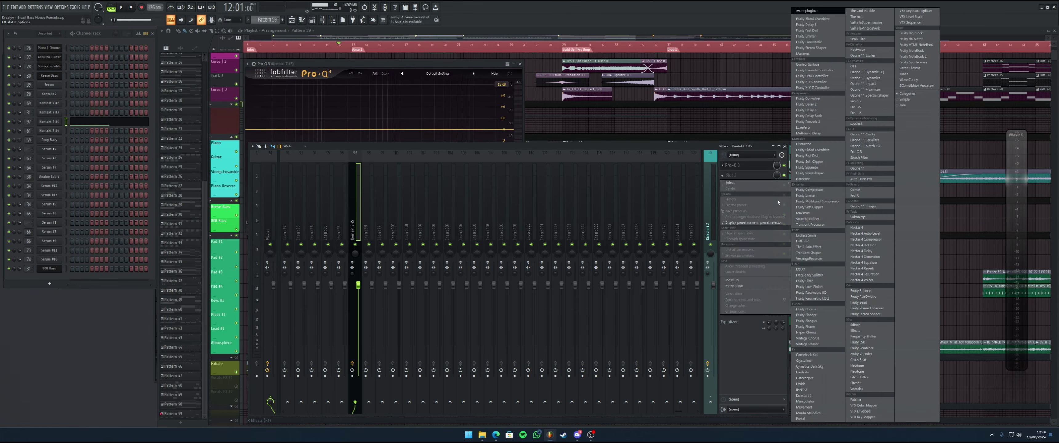
pyautogui.click(436, 115)
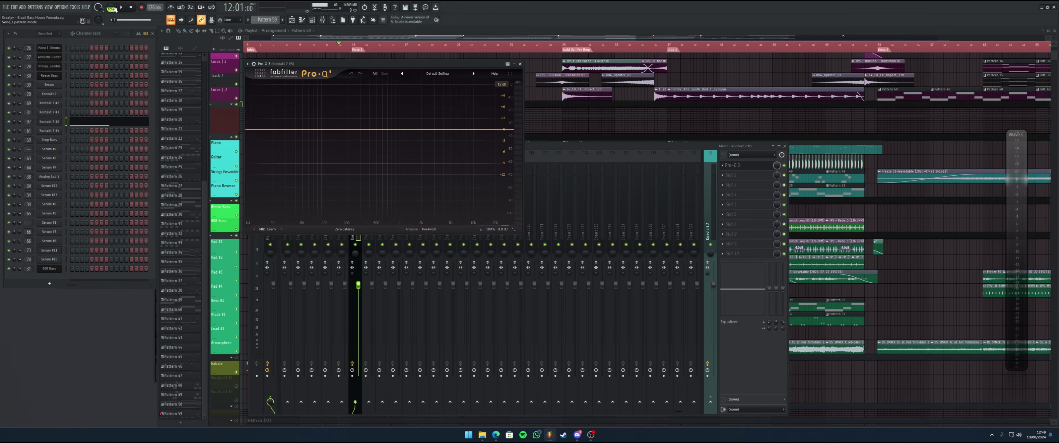
# Step: Play Pattern 59 alone in pattern mode and add a high-cut band in Pro-Q 3
pyautogui.press('l')
pyautogui.press('space')
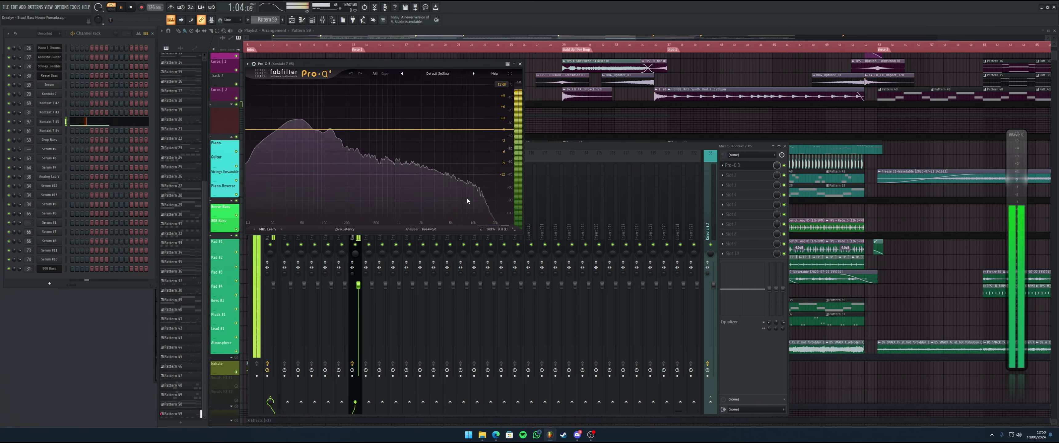
pyautogui.click(301, 130)
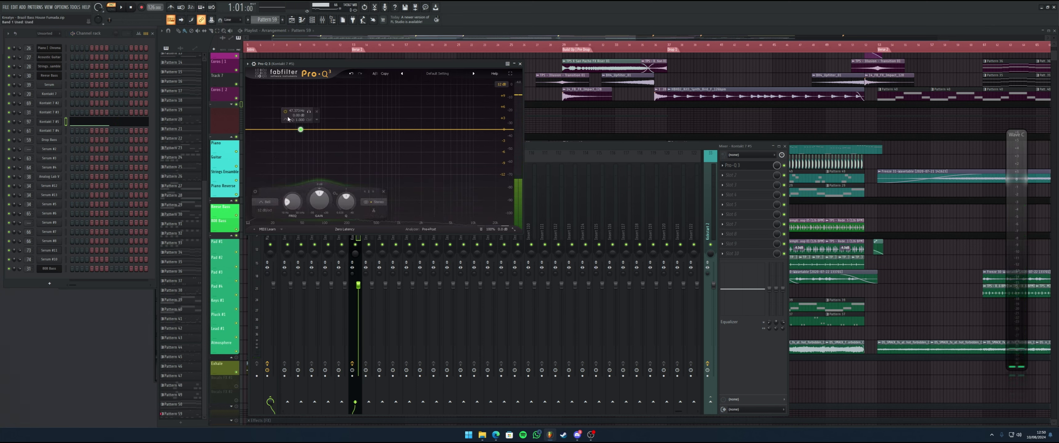
pyautogui.click(313, 126)
pyautogui.scroll(-1, 305, 131)
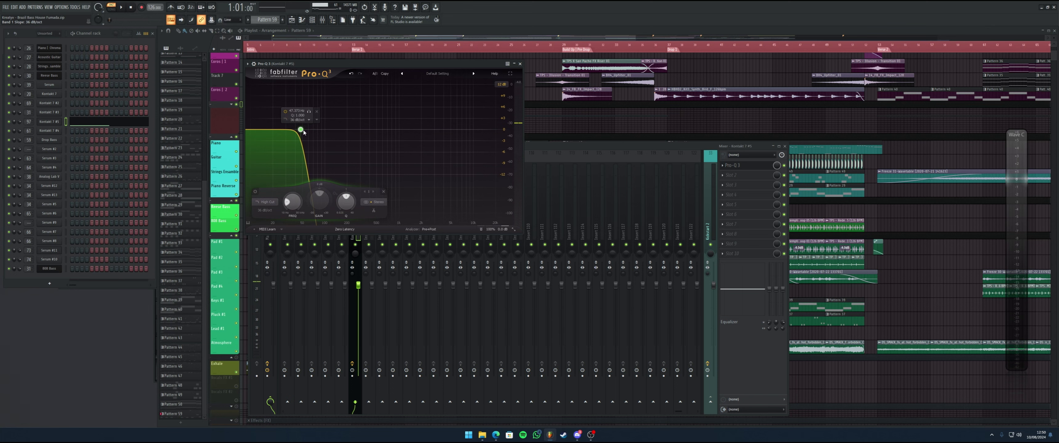
# Step: Give the high-cut band a gentler slope and set its frequency to 1000 Hz
pyautogui.moveTo(302, 130); pyautogui.dragTo(402, 129)
pyautogui.doubleClick(397, 111)
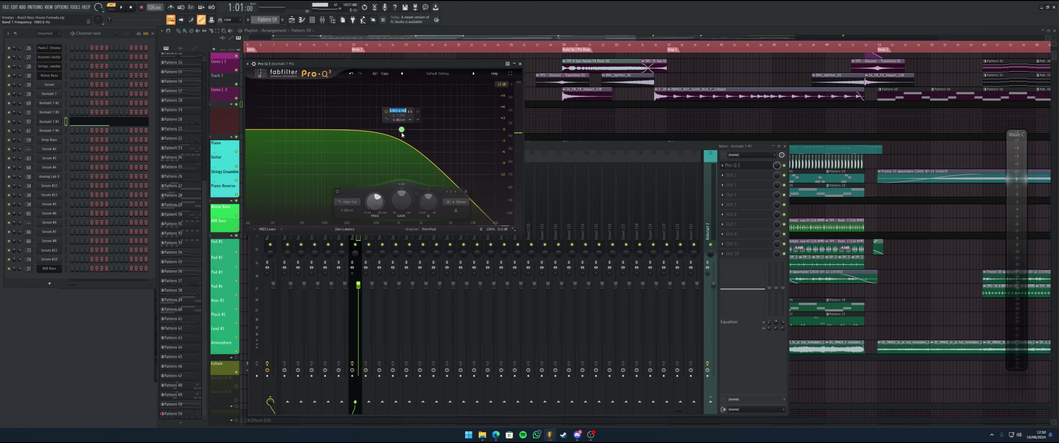
pyautogui.write('1000')
pyautogui.press('Return')
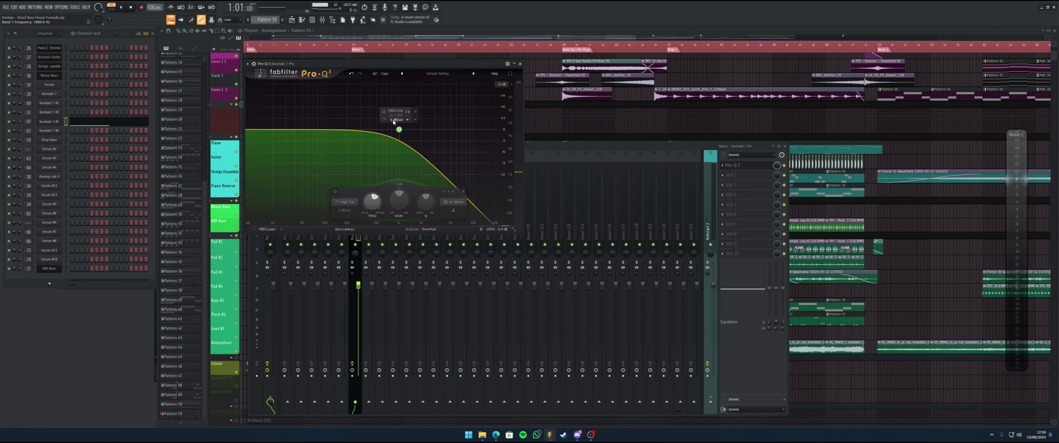
# Step: Try a higher cutoff on the high-cut band and return its frequency to 1000 Hz
pyautogui.moveTo(399, 129)
pyautogui.mouseDown()
pyautogui.moveTo(313, 129)
pyautogui.moveTo(417, 129)
pyautogui.mouseUp()
pyautogui.doubleClick(409, 111)
pyautogui.write('1')
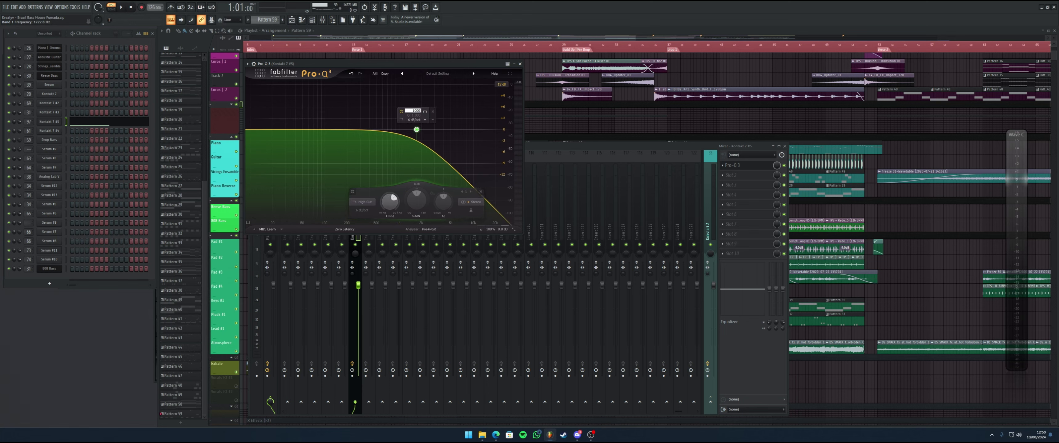
pyautogui.write('000')
pyautogui.press('Return')
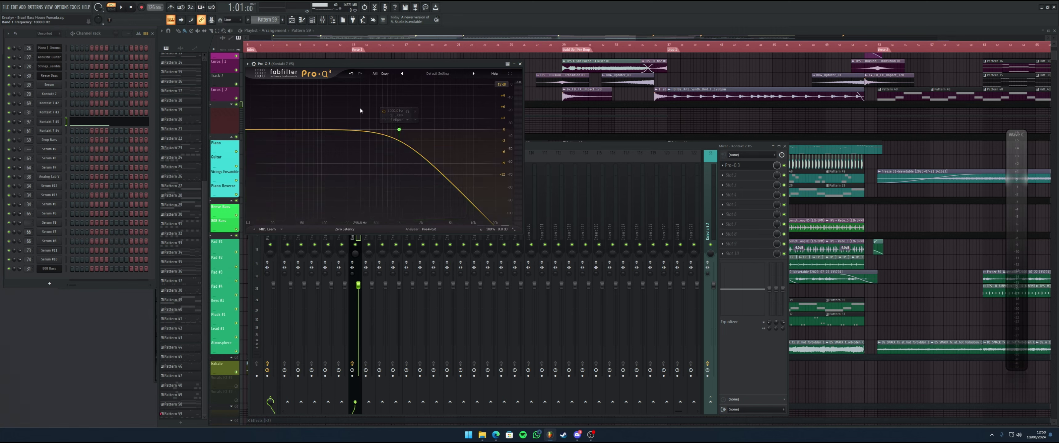
# Step: Play Pattern 59 to hear the filtered bass, close the equalizer and play the pattern again
pyautogui.press('space')
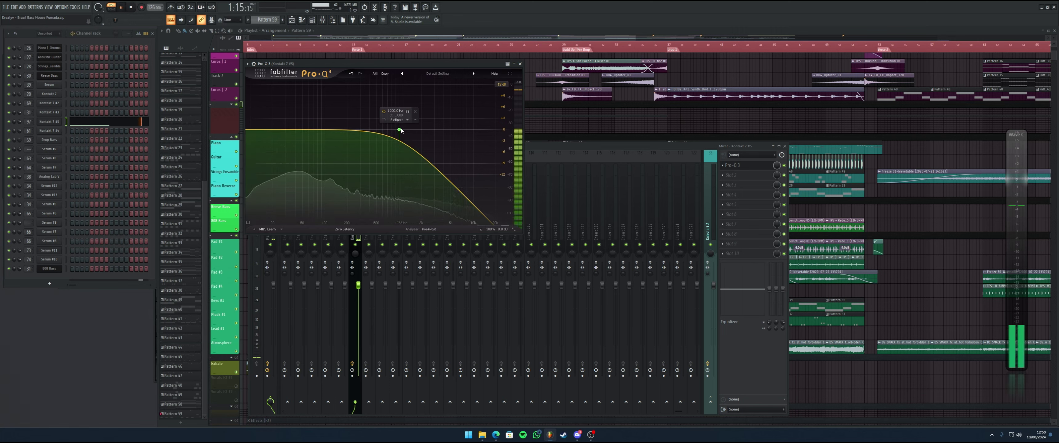
pyautogui.press('space')
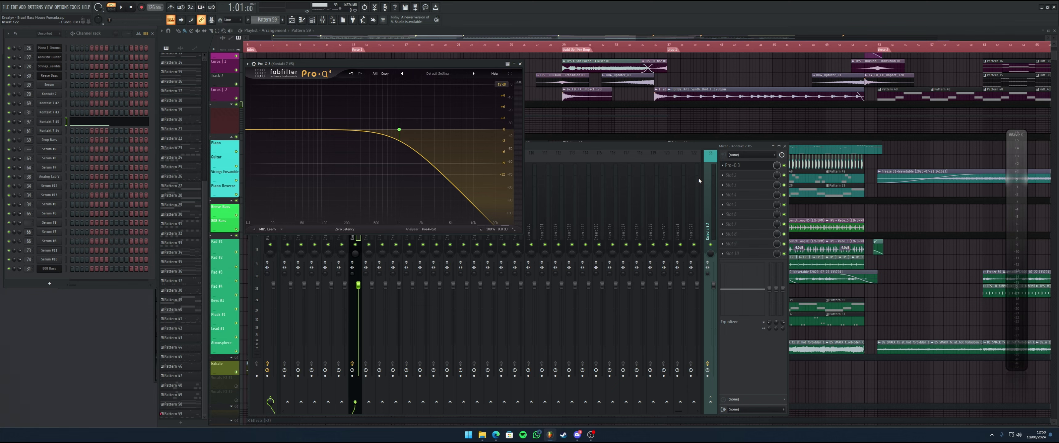
pyautogui.click(520, 63)
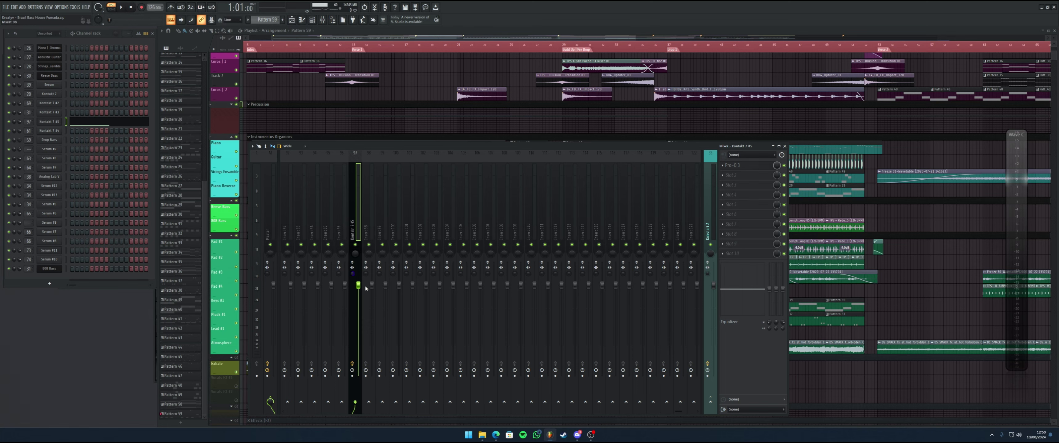
pyautogui.press('space')
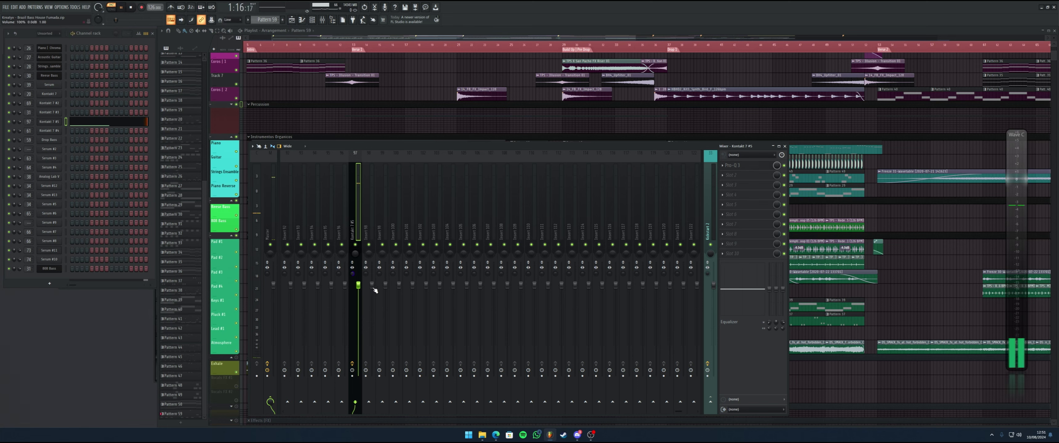
pyautogui.press('space')
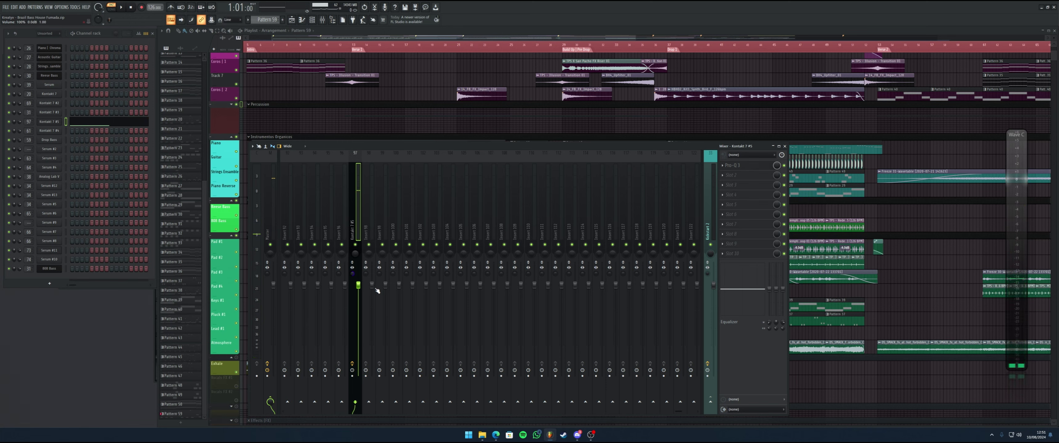
# Step: Add Maximus to the second effect slot of the cloned bass insert and place its window over the mixer
pyautogui.rightClick(352, 277)
pyautogui.click(359, 281)
pyautogui.click(731, 175)
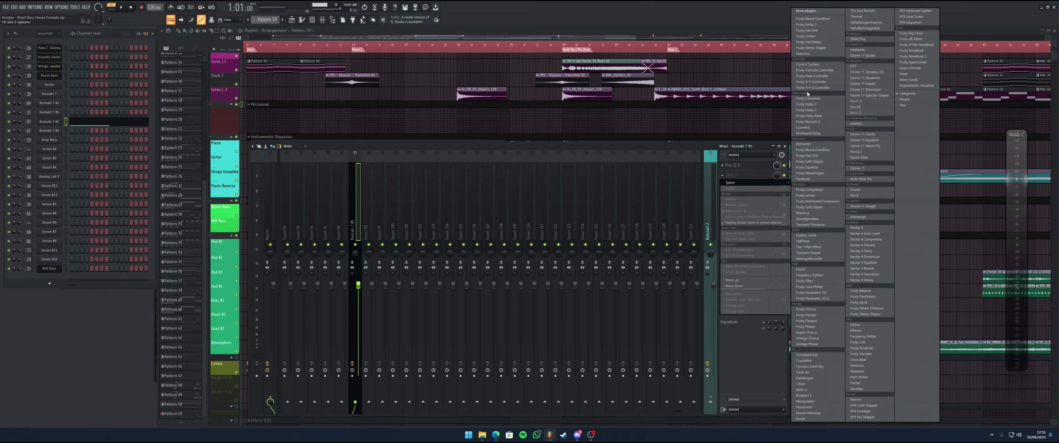
pyautogui.click(818, 213)
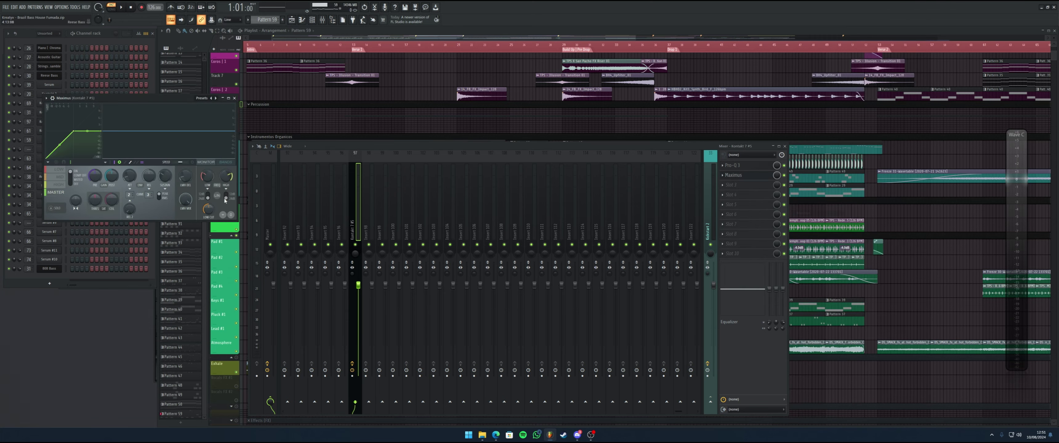
pyautogui.moveTo(103, 98); pyautogui.dragTo(480, 176)
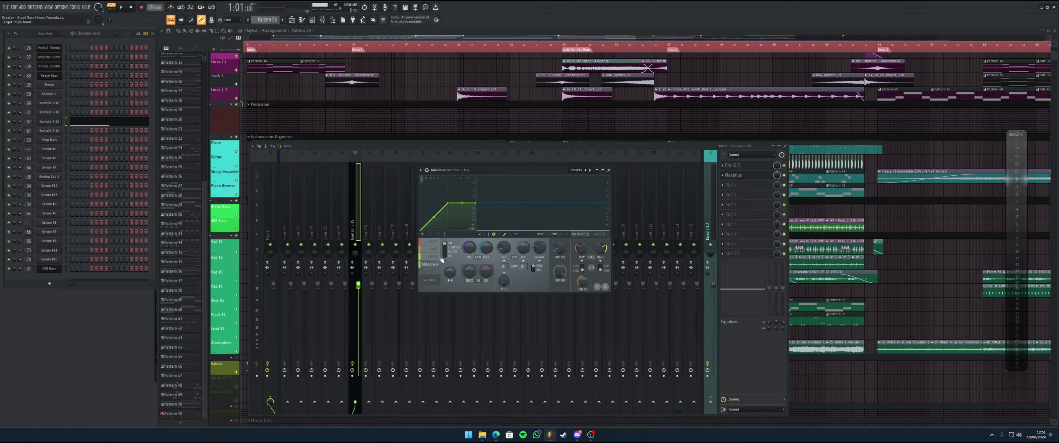
# Step: Set the low band's stereo separation to 100% merged in Maximus, view the mid band, close the plugin and play the pattern
pyautogui.click(434, 243)
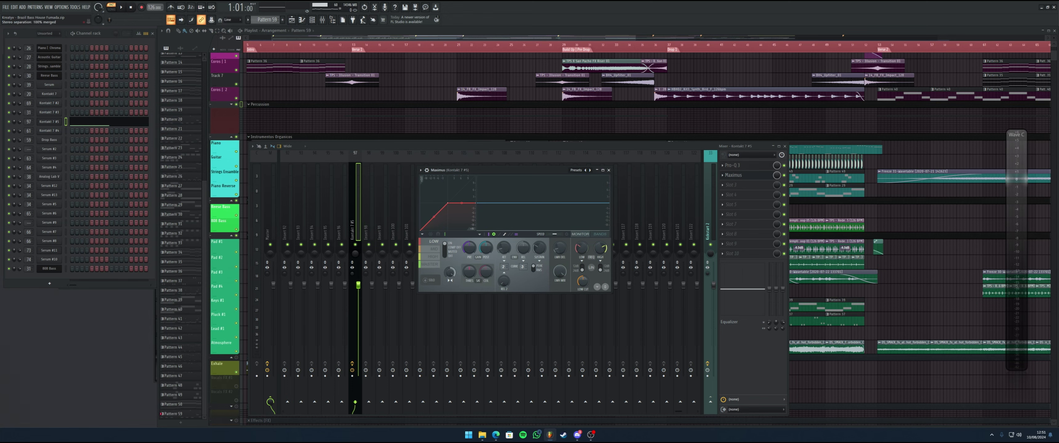
pyautogui.click(433, 255)
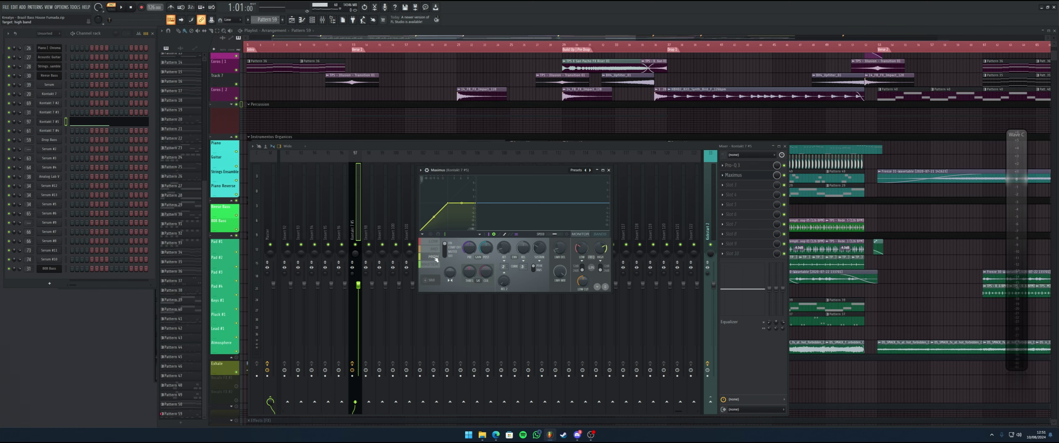
pyautogui.click(609, 170)
pyautogui.press('space')
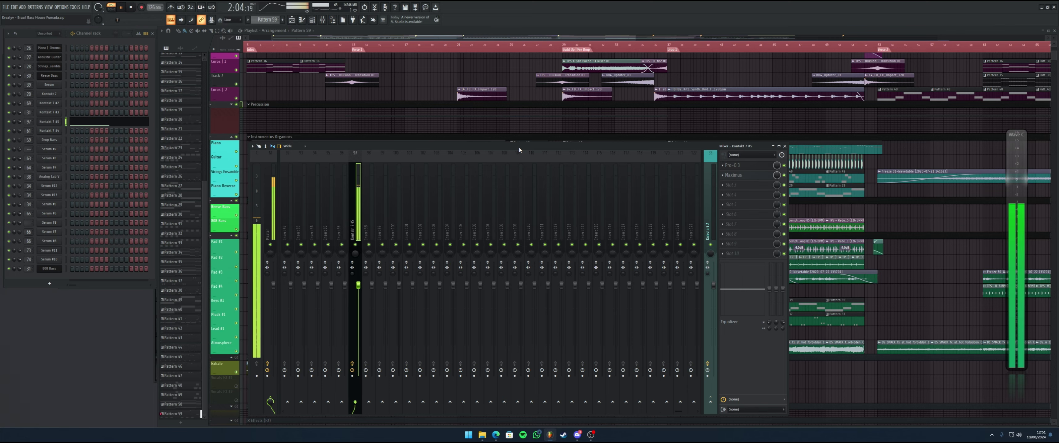
pyautogui.press('space')
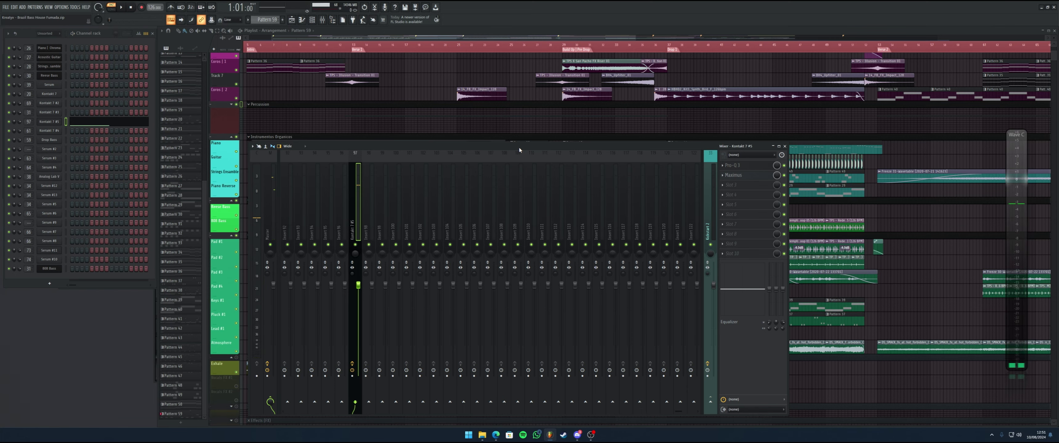
# Step: Add Fruity Soft Clipper to the third effect slot of the bass insert and raise its threshold
pyautogui.moveTo(518, 147); pyautogui.dragTo(523, 134)
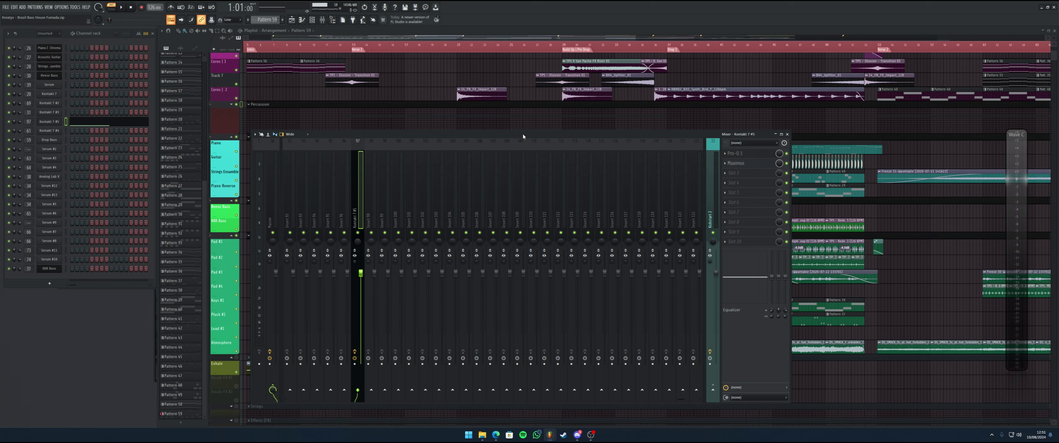
pyautogui.click(736, 174)
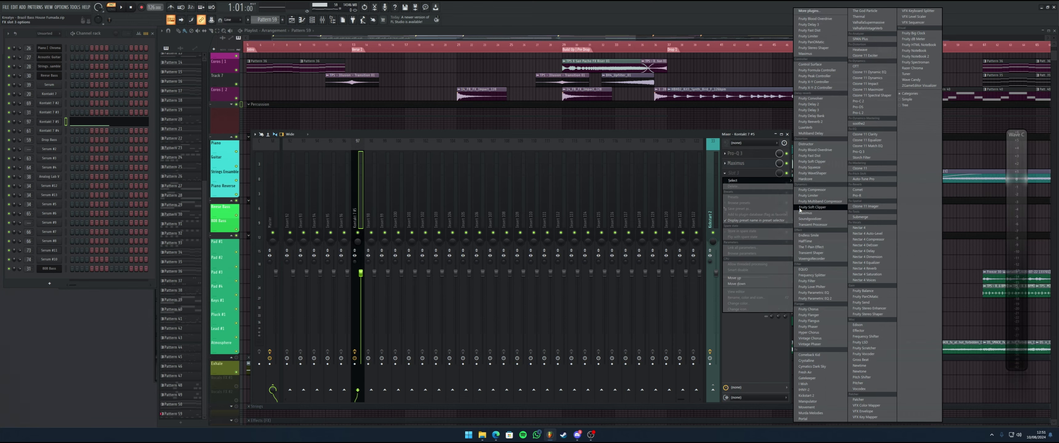
pyautogui.click(811, 207)
pyautogui.moveTo(83, 115); pyautogui.dragTo(478, 170)
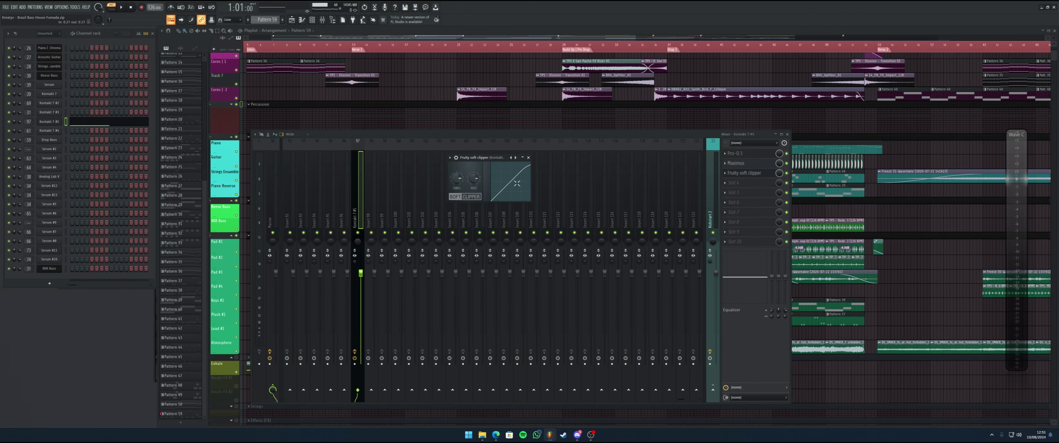
pyautogui.scroll(3, 474, 181)
# Step: Play Pattern 59 through the soft clipper, then lower the clipper's post gain slightly and close it
pyautogui.press('space')
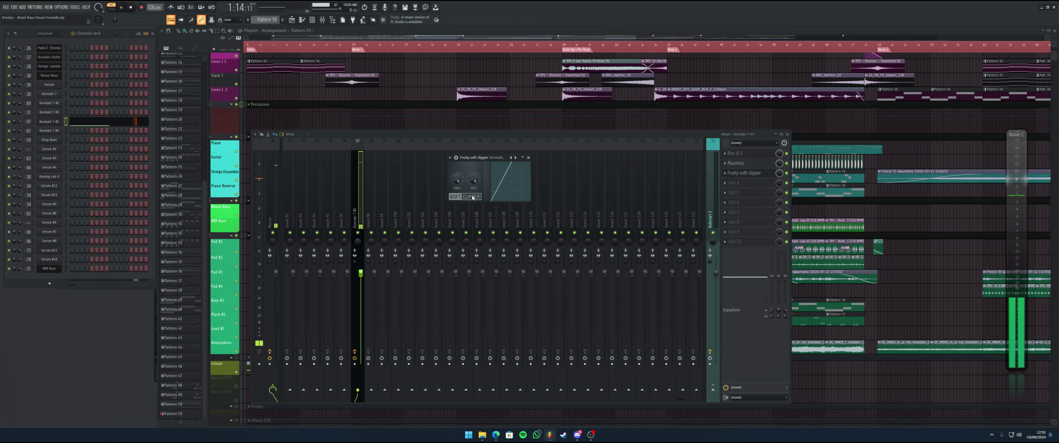
pyautogui.click(529, 158)
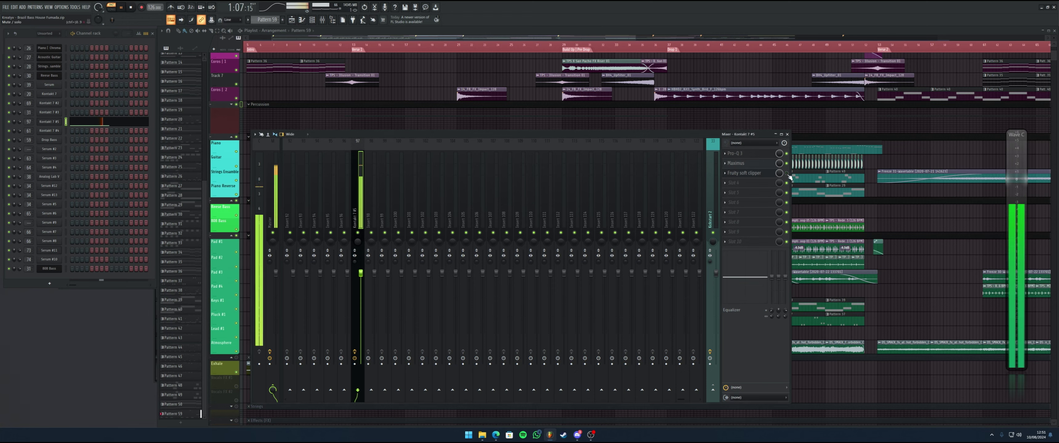
pyautogui.press('space')
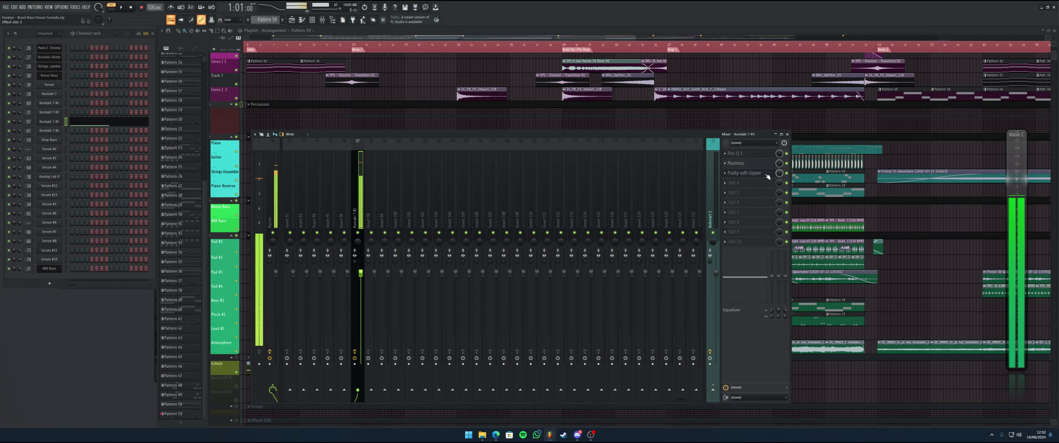
pyautogui.click(768, 177)
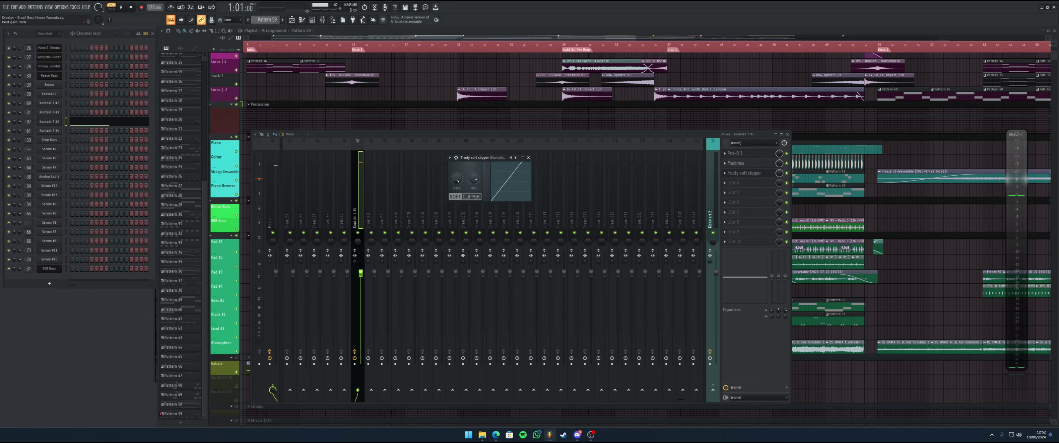
pyautogui.moveTo(473, 178); pyautogui.dragTo(474, 181)
pyautogui.click(529, 158)
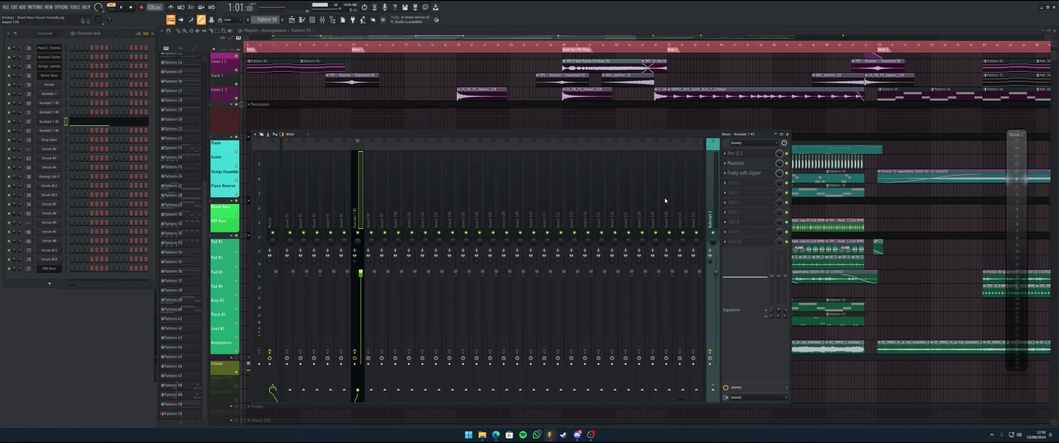
# Step: Add Fruity Fast Dist to the fourth effect slot, play the pattern and lower the distortion's pre amp
pyautogui.click(731, 184)
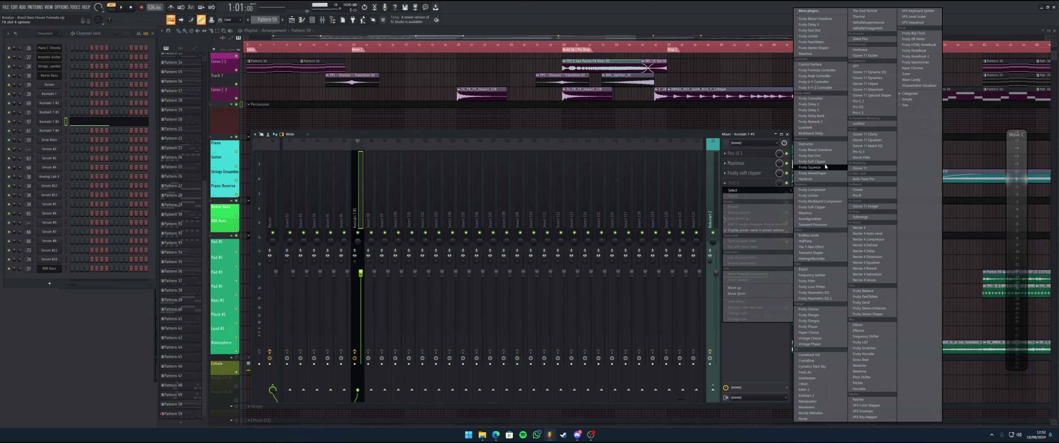
pyautogui.click(809, 156)
pyautogui.moveTo(98, 122); pyautogui.dragTo(461, 178)
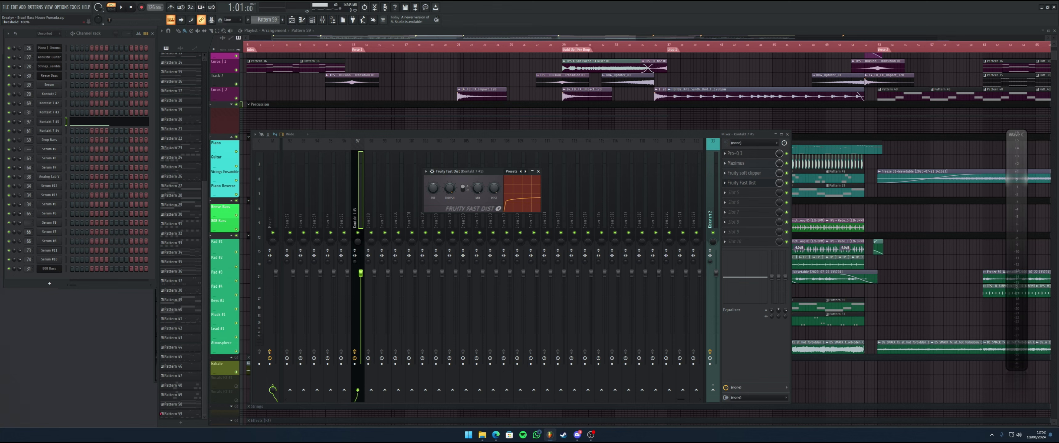
pyautogui.press('space')
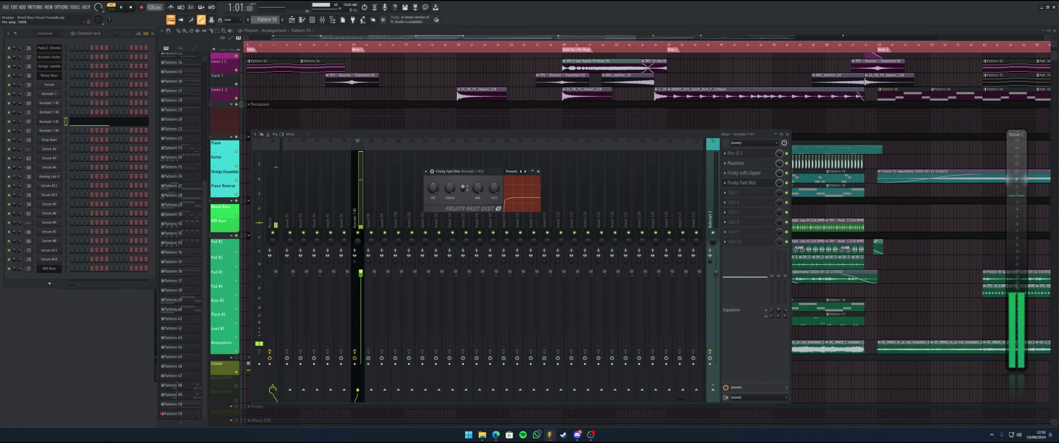
pyautogui.moveTo(433, 189); pyautogui.dragTo(430, 193)
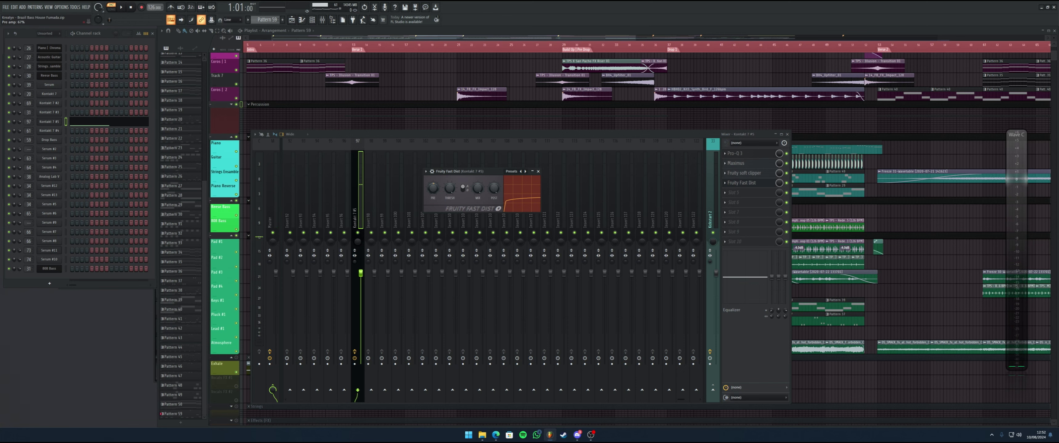
# Step: Switch the distortion type, reduce the threshold in Fruity Fast Dist, play the pattern and close the plugin
pyautogui.click(464, 189)
pyautogui.moveTo(450, 188); pyautogui.dragTo(450, 199)
pyautogui.press('space')
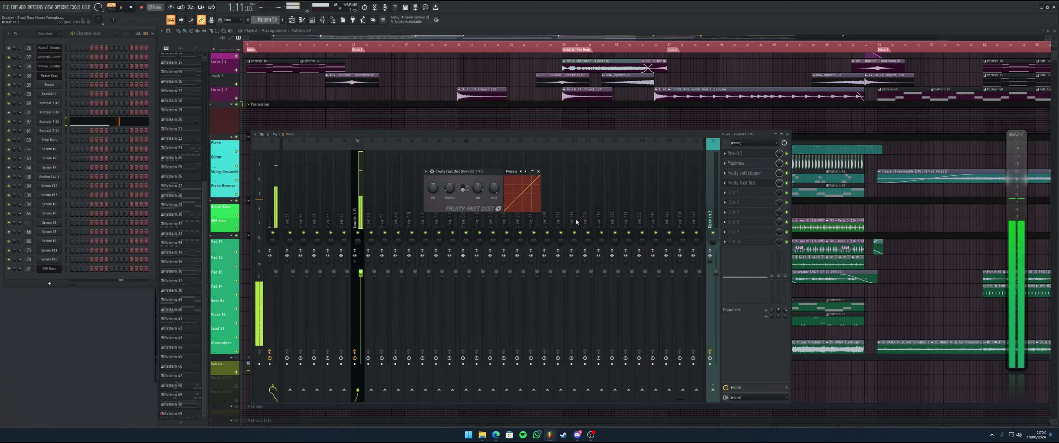
pyautogui.press('space')
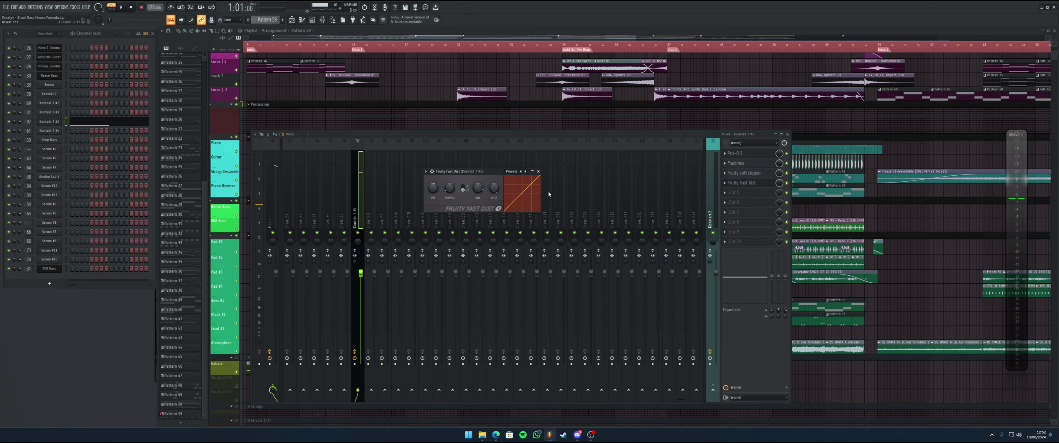
pyautogui.click(538, 171)
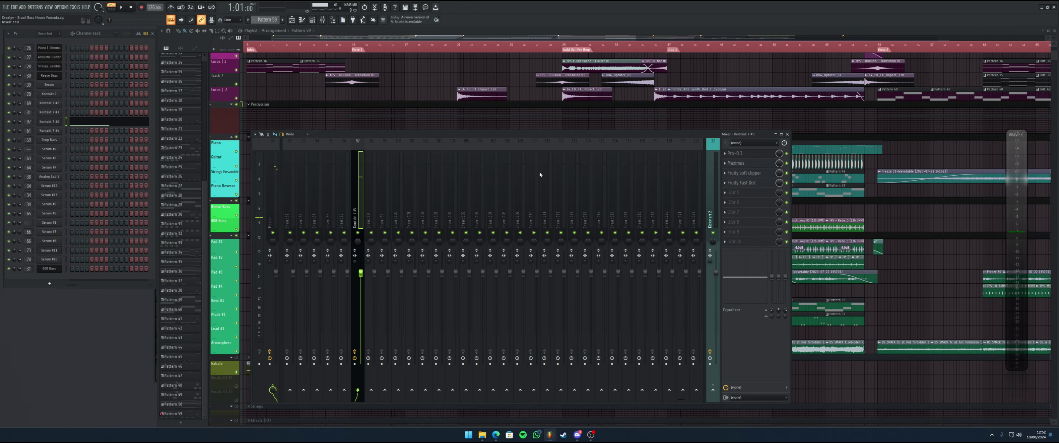
# Step: Add Fruity Blood Overdrive to the fifth effect slot of the bass insert and close its window
pyautogui.click(727, 197)
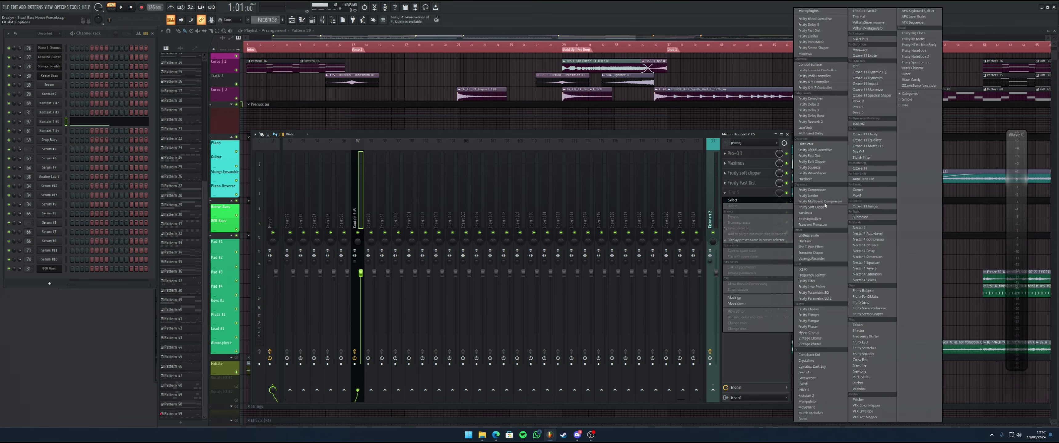
pyautogui.click(815, 150)
pyautogui.moveTo(70, 58); pyautogui.dragTo(483, 176)
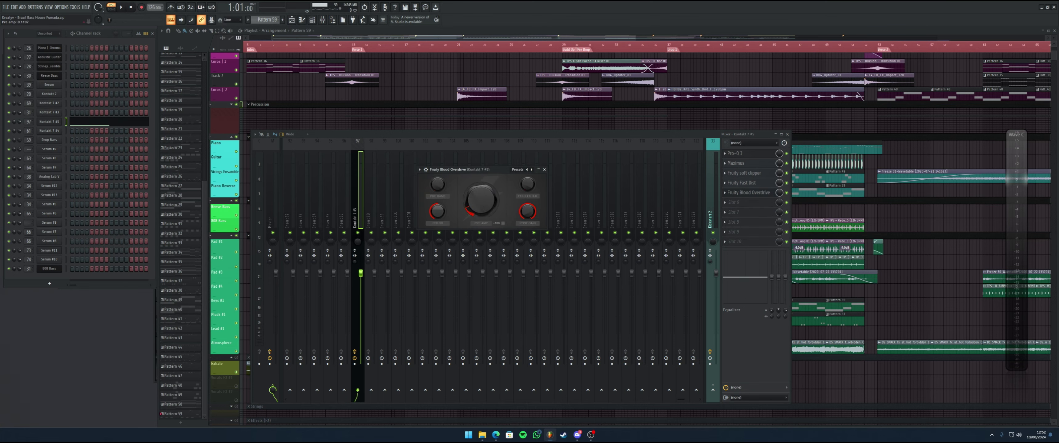
pyautogui.click(544, 169)
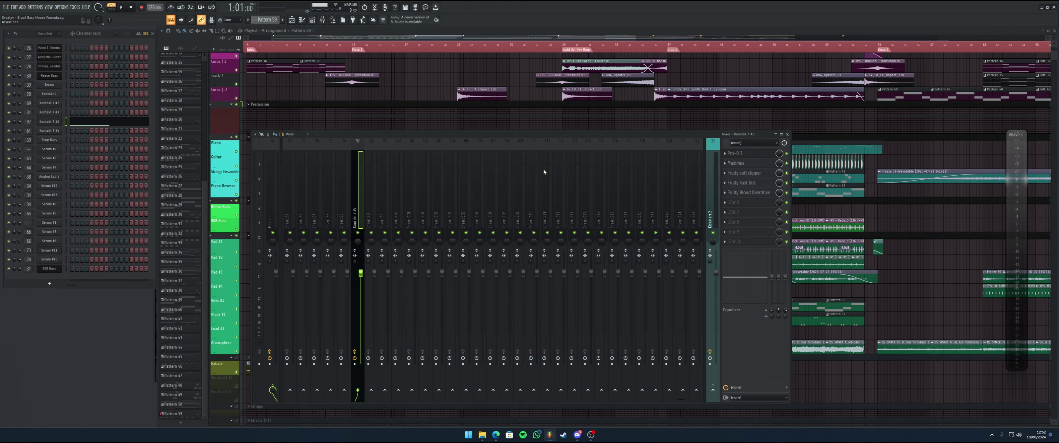
# Step: Play Pattern 59 with the effects on, bypass all five effects to compare the sound, and re-enable them
pyautogui.moveTo(483, 136); pyautogui.dragTo(480, 126)
pyautogui.press('space')
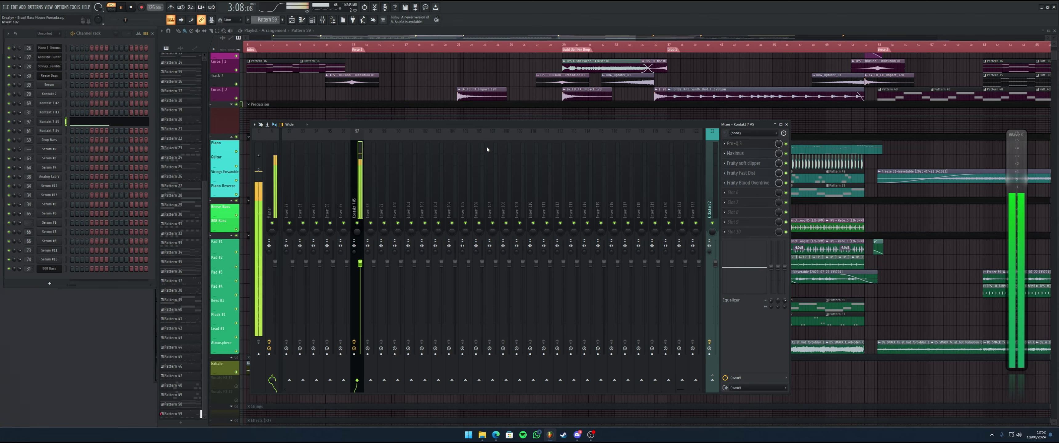
pyautogui.press('space')
pyautogui.moveTo(786, 183); pyautogui.dragTo(788, 146)
pyautogui.press('space')
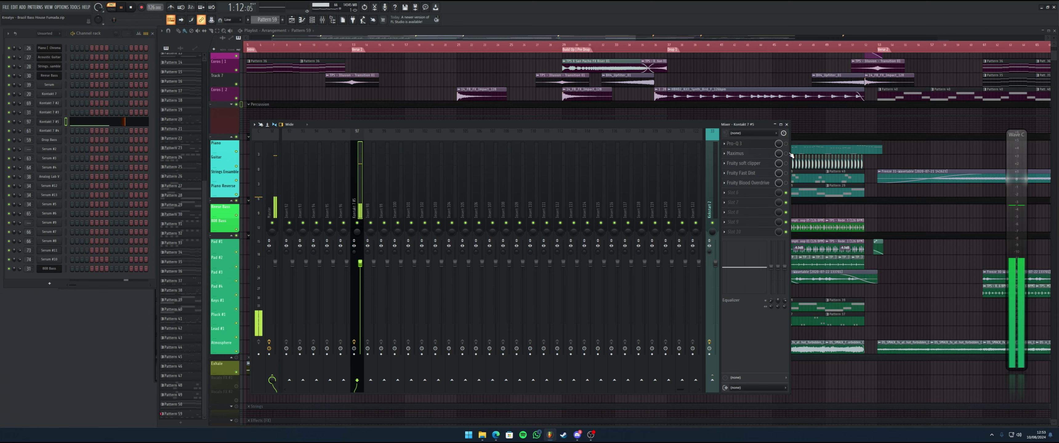
pyautogui.press('space')
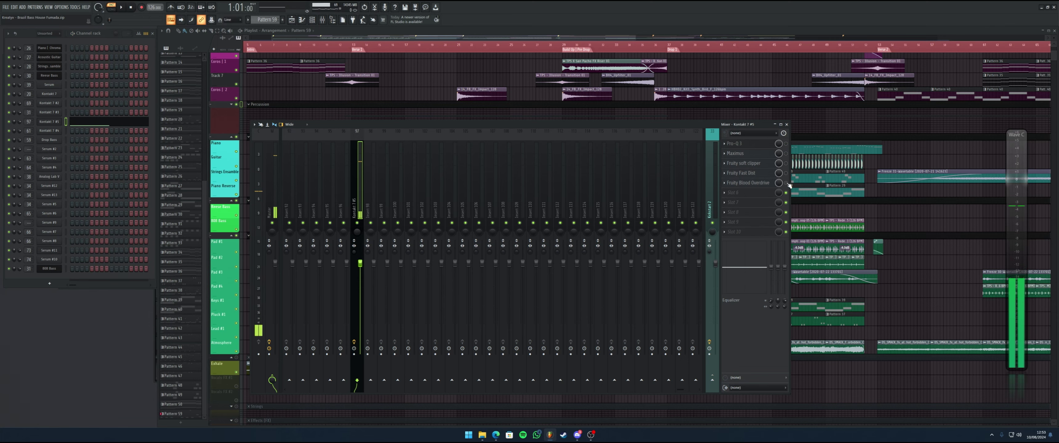
pyautogui.moveTo(785, 164); pyautogui.dragTo(786, 183)
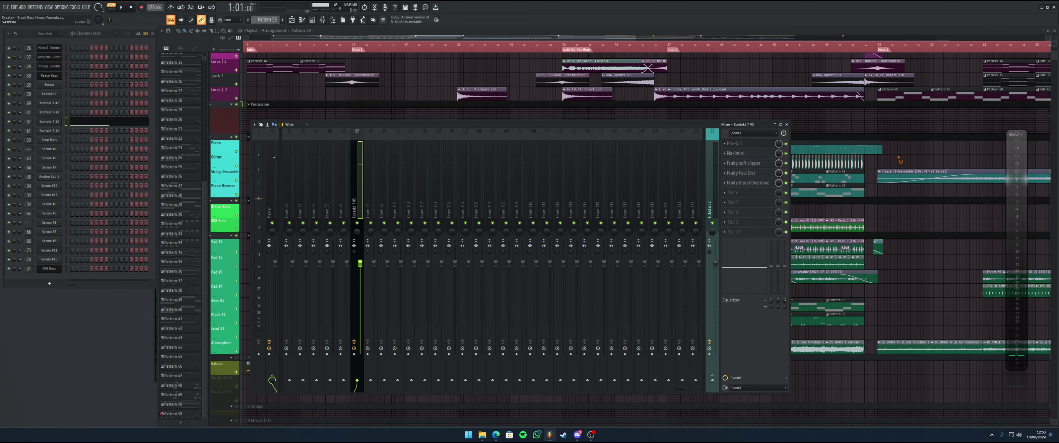
# Step: Hide the mixer and play the arrangement in song mode from bar 12 to hear the layered bass in context
pyautogui.press('F9')
pyautogui.moveTo(602, 306); pyautogui.dragTo(566, 344)
pyautogui.rightClick(565, 344)
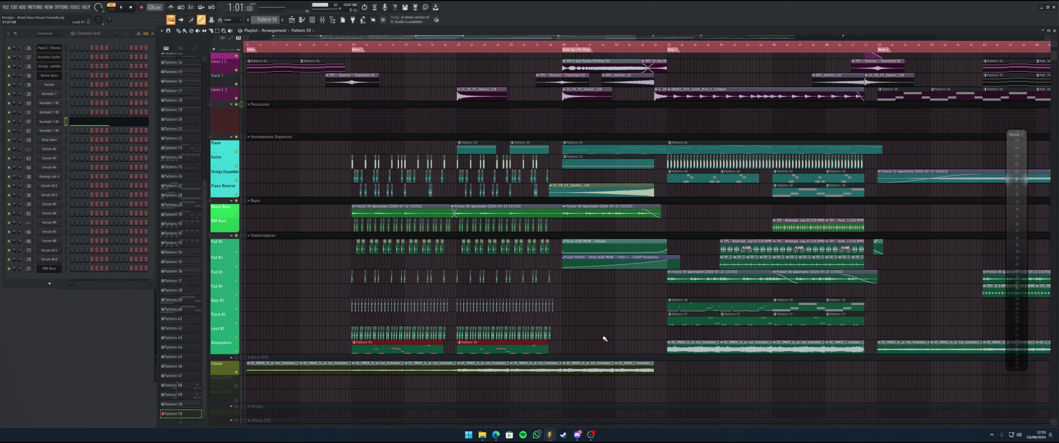
pyautogui.scroll(3, 367, 158)
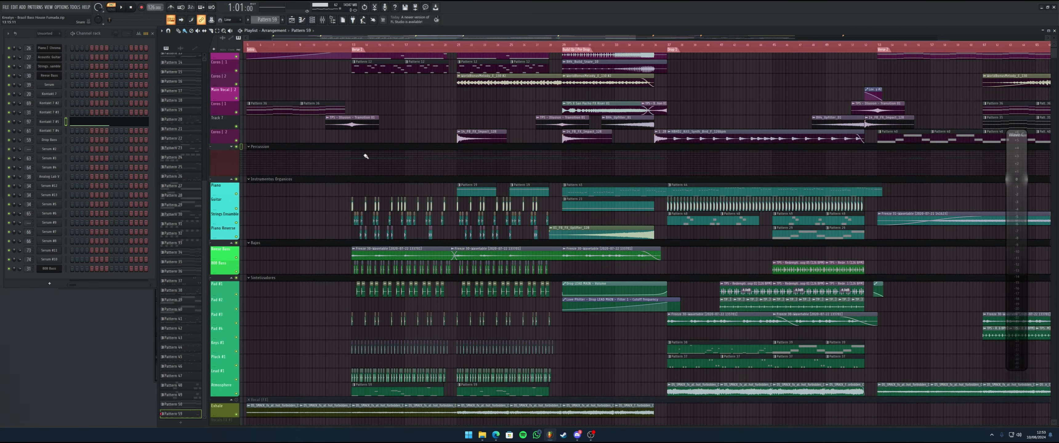
pyautogui.click(232, 147)
pyautogui.click(231, 146)
pyautogui.scroll(1, 247, 124)
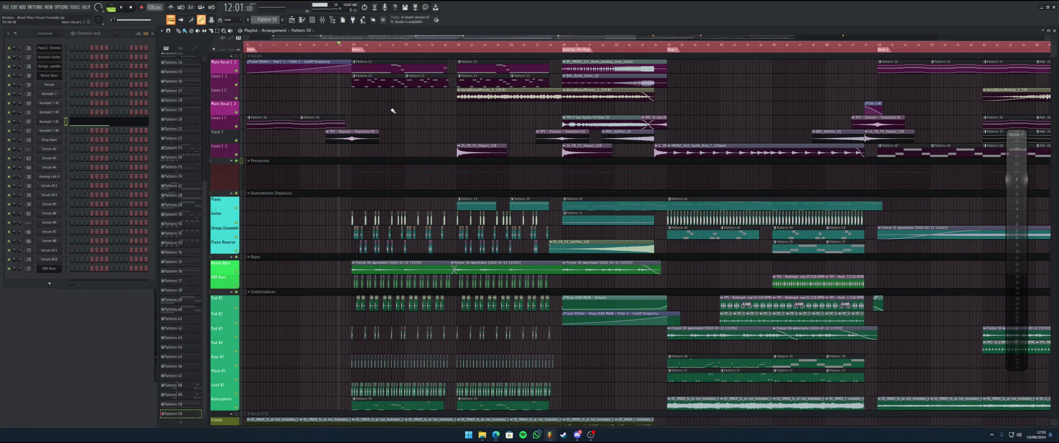
pyautogui.press('space')
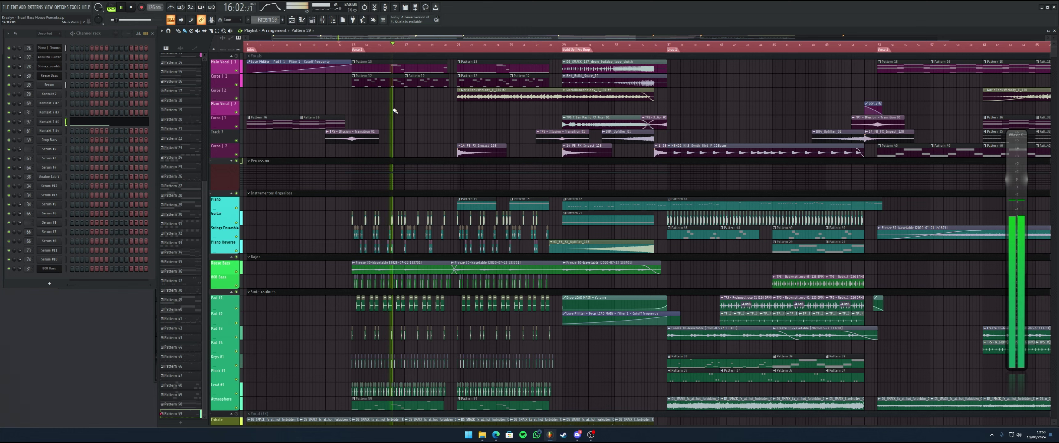
# Step: Stop playback and lower the volume of the cloned bass insert in the mixer
pyautogui.press('F9')
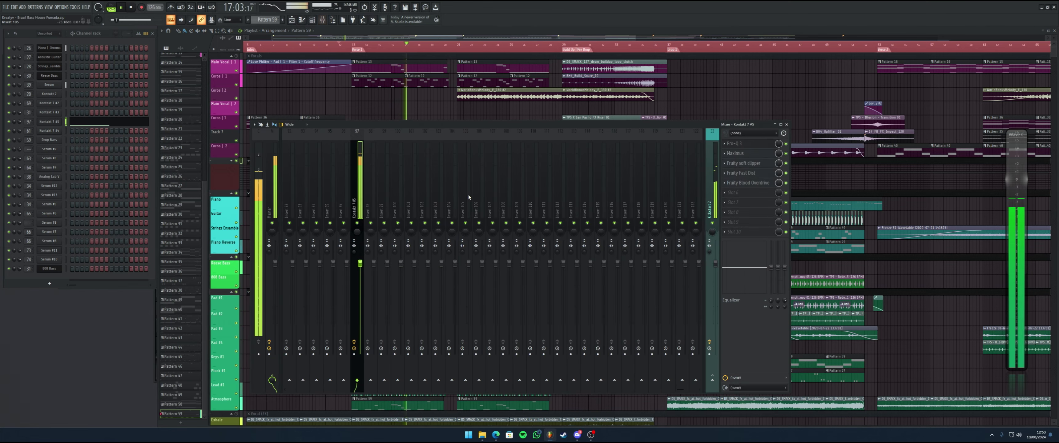
pyautogui.press('space')
pyautogui.moveTo(360, 262); pyautogui.dragTo(360, 272)
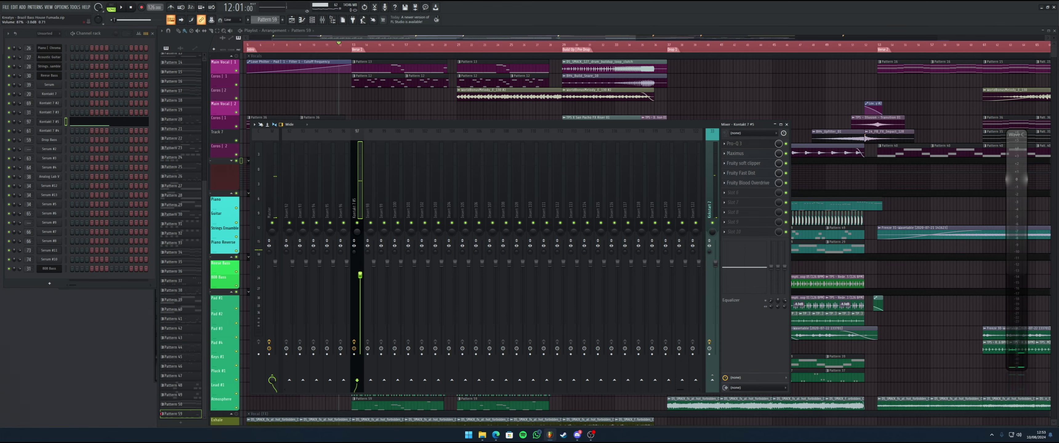
# Step: Hide the mixer and unmute the grouped percussion tracks in the playlist
pyautogui.press('F9')
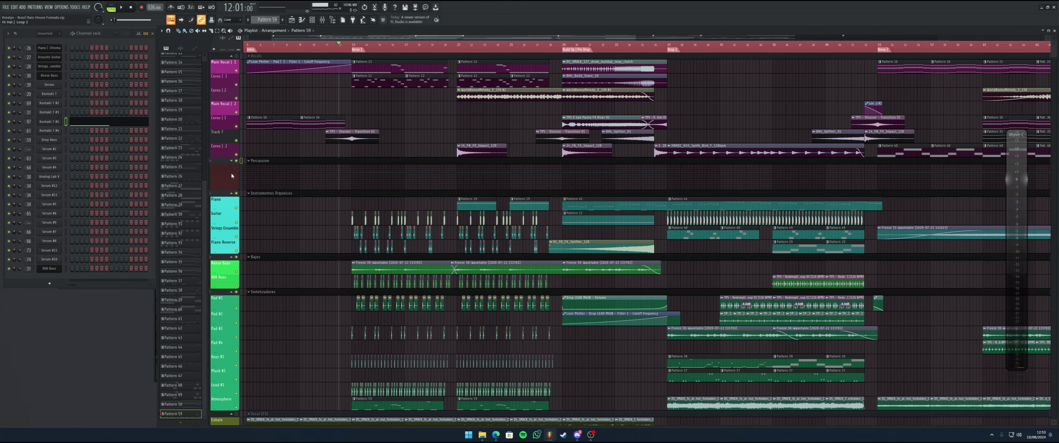
pyautogui.click(237, 161)
pyautogui.click(230, 226)
pyautogui.click(238, 162)
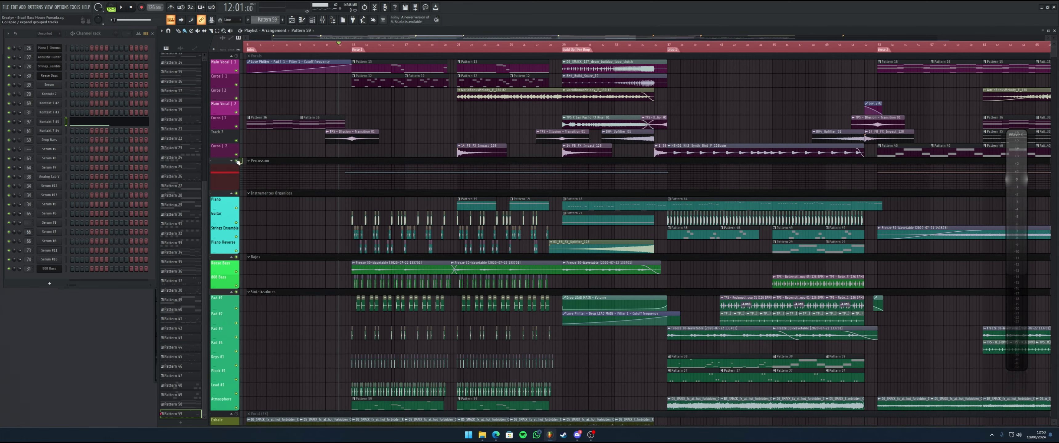
# Step: Play the arrangement from bar 12 through the verse to hear the bass with the percussion, and stop playback
pyautogui.press('space')
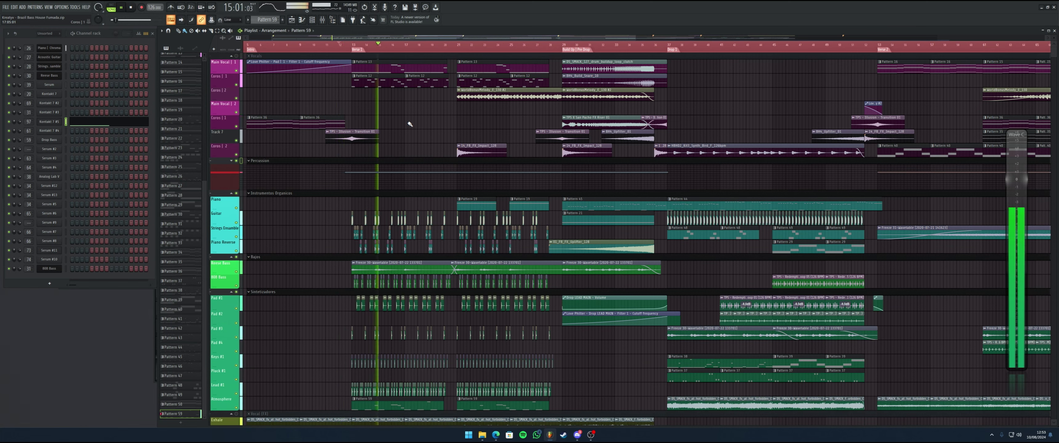
pyautogui.scroll(-3, 407, 123)
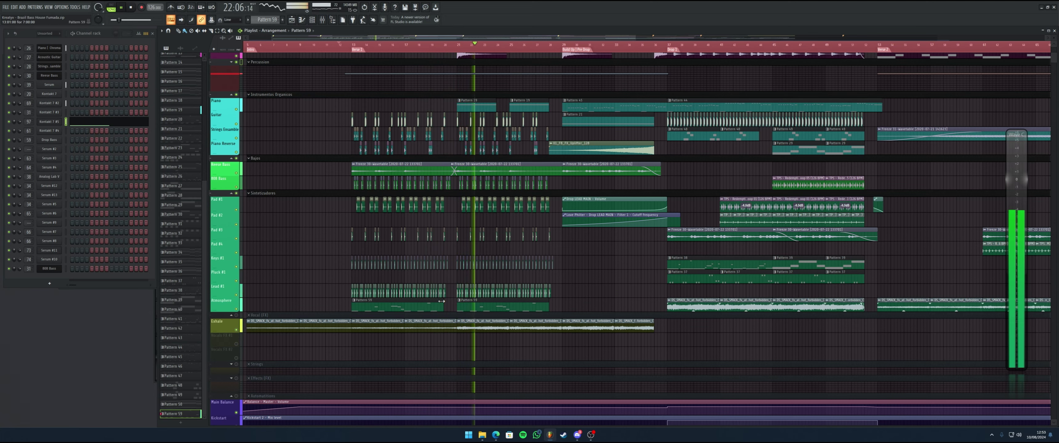
pyautogui.scroll(2, 597, 312)
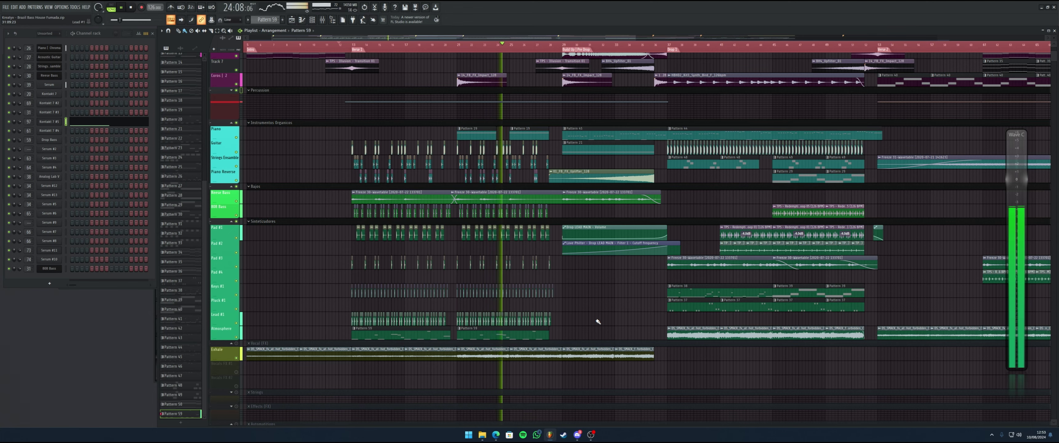
pyautogui.scroll(4, 598, 322)
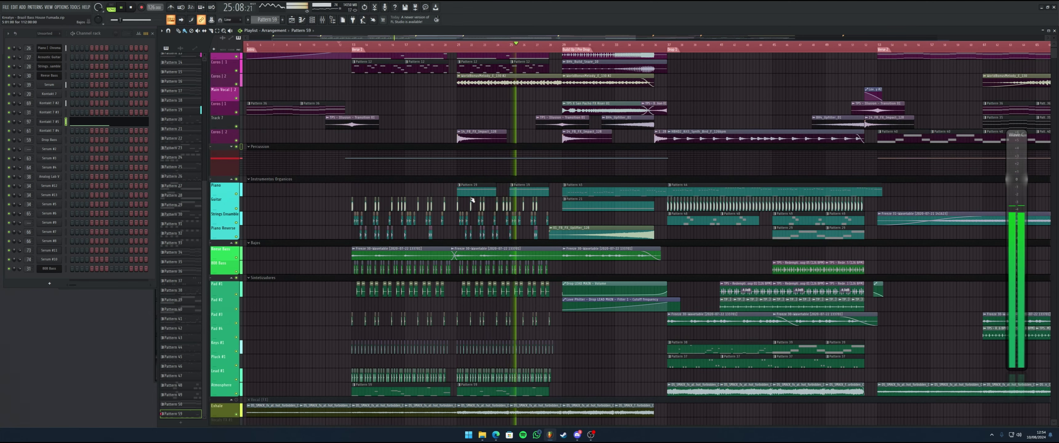
pyautogui.click(121, 8)
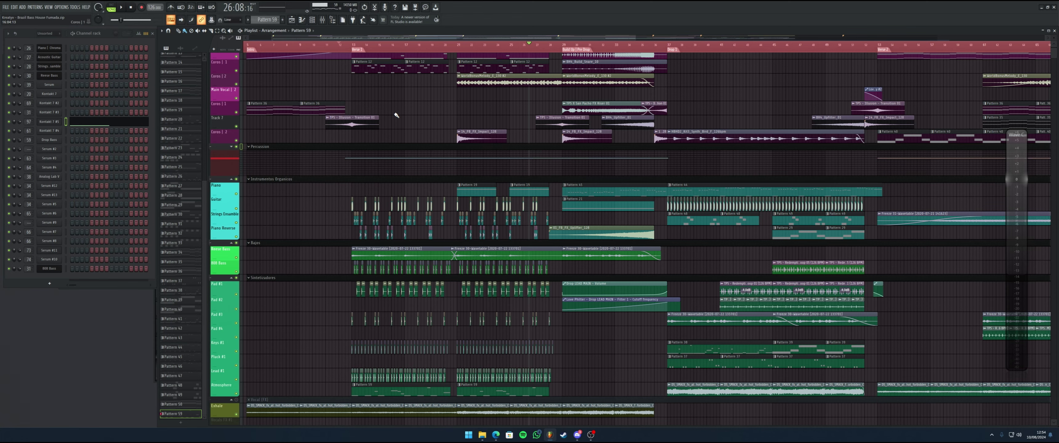
pyautogui.scroll(1, 396, 115)
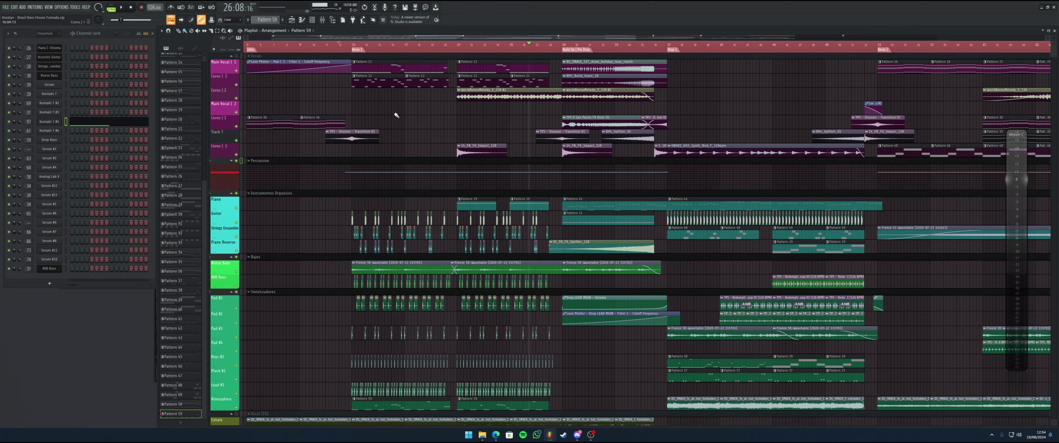